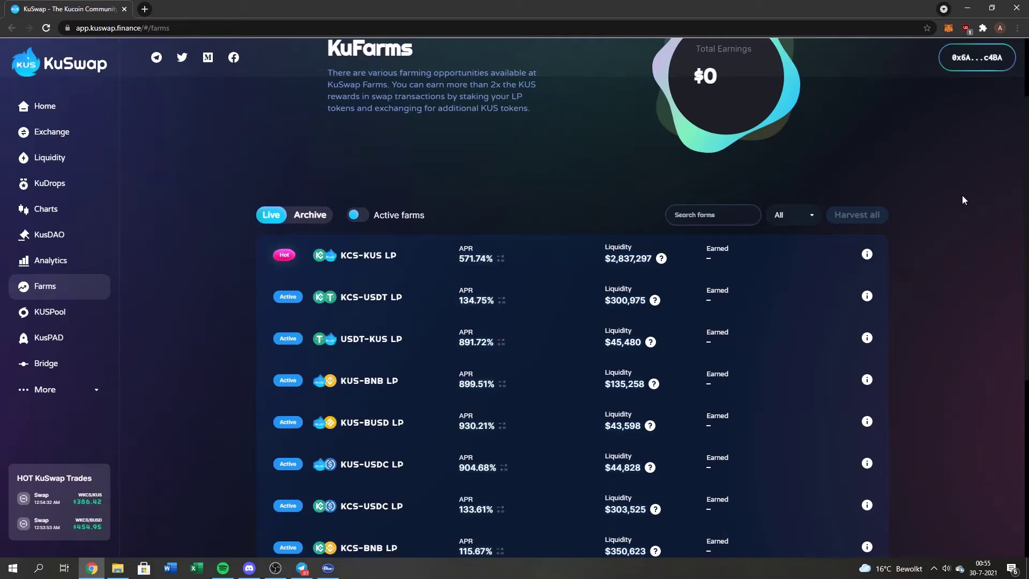
scroll(962, 196, "up", 2)
scroll(962, 196, "down", 1)
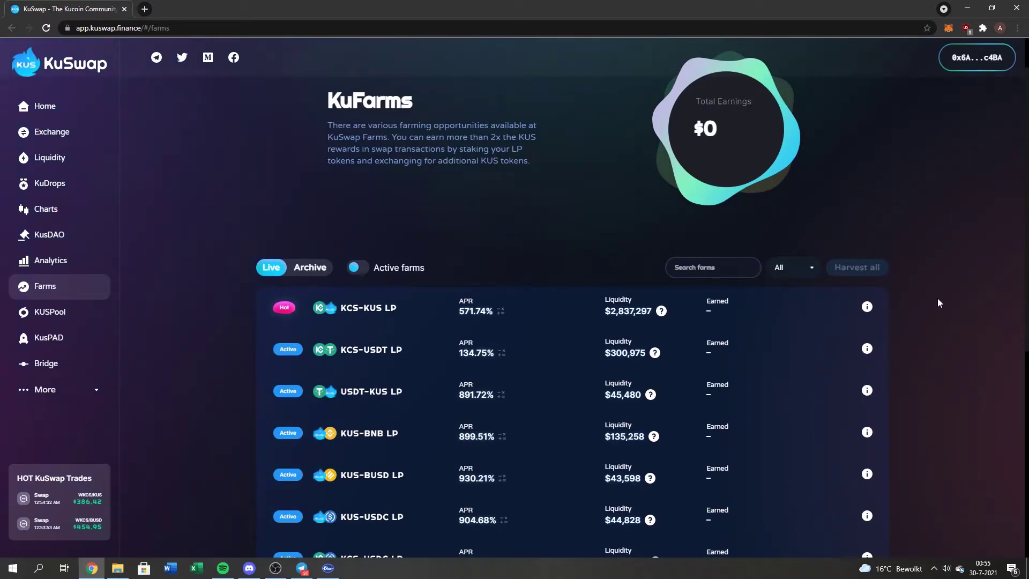
scroll(937, 302, "up", 1)
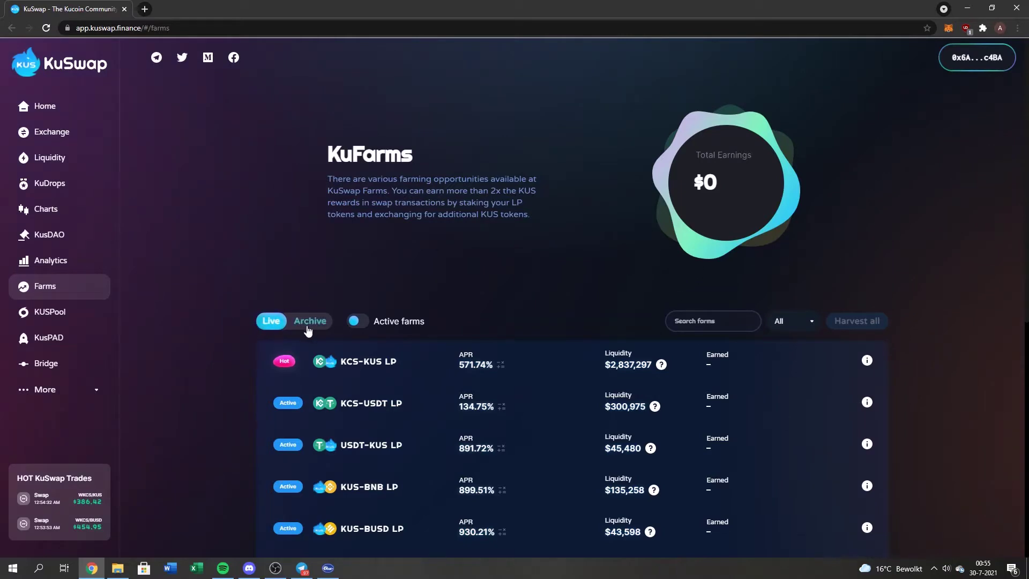
Step: Browse the archived and live farm lists and toggle the active-only filter on and off
left_click(315, 328)
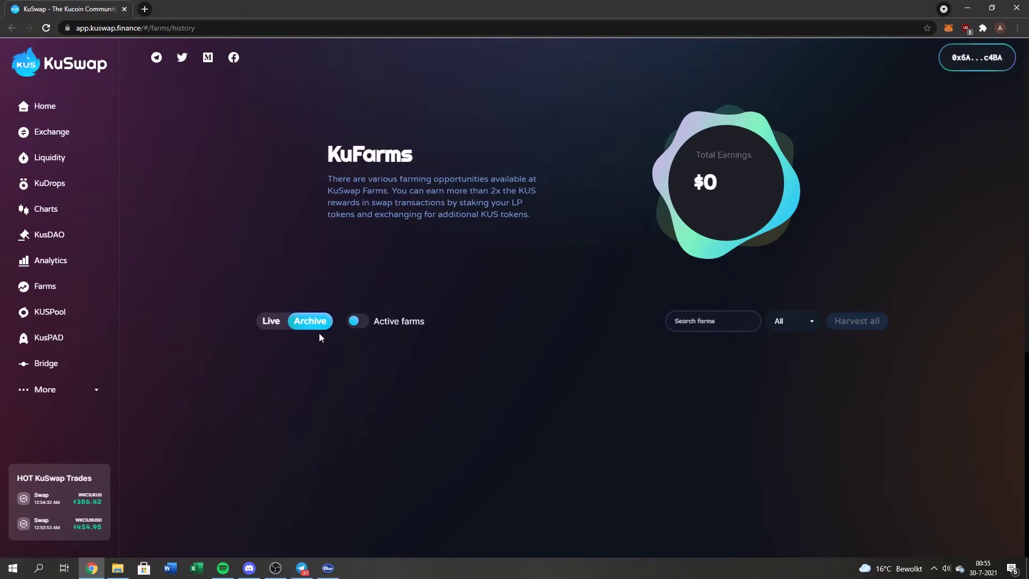
left_click(271, 321)
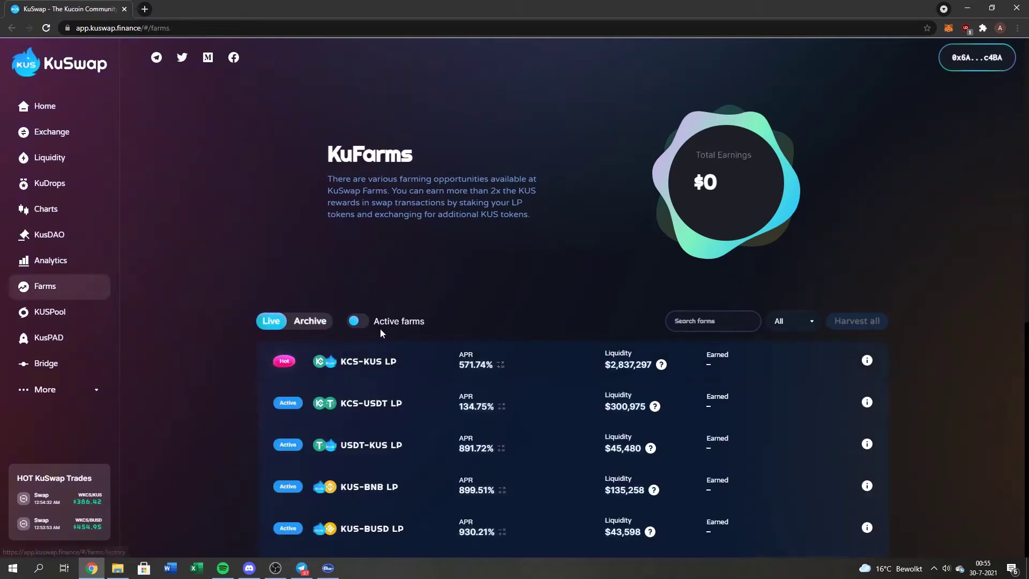
left_click(358, 320)
scroll(407, 338, "down", 2)
left_click(357, 160)
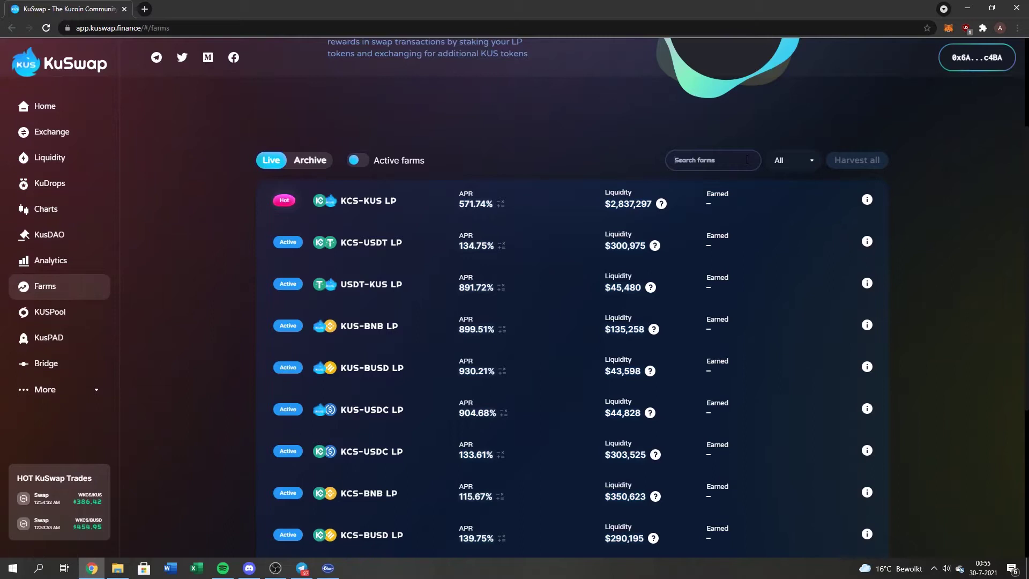
Step: Try sorting the farms by APR, liquidity and stable, then return to the default order
left_click(791, 161)
left_click(797, 186)
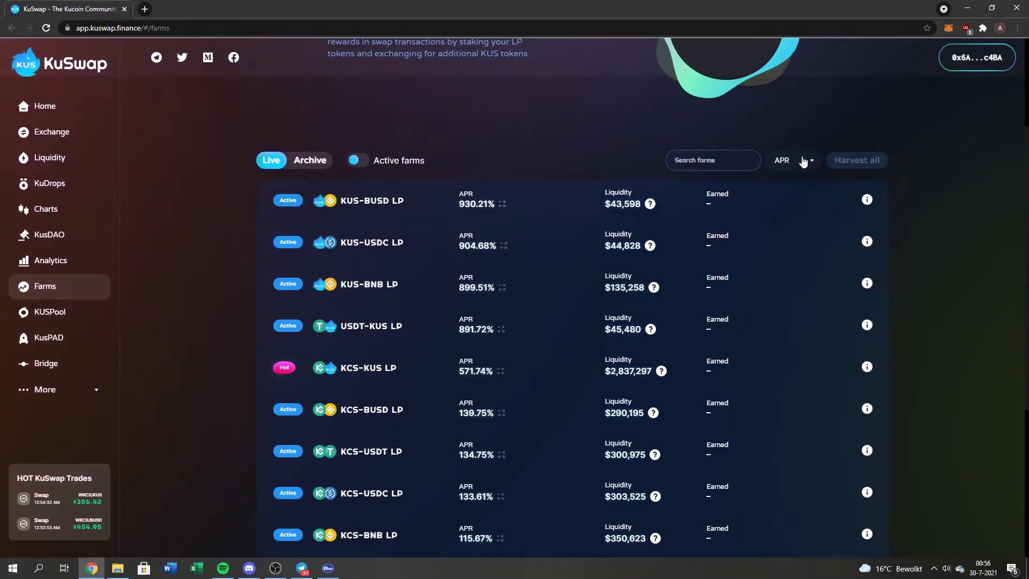
left_click(802, 161)
left_click(796, 202)
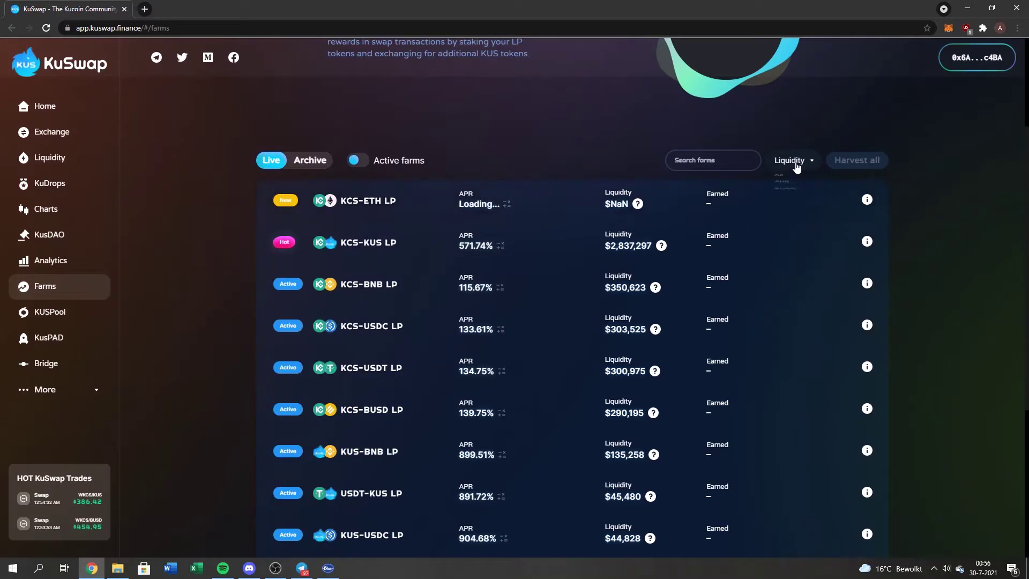
left_click(798, 163)
left_click(788, 223)
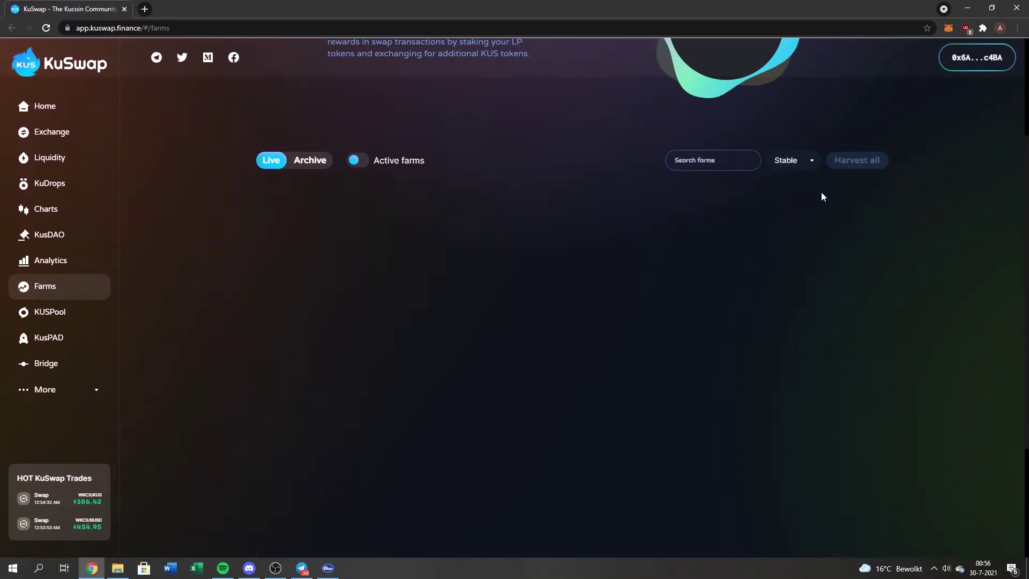
left_click(796, 161)
left_click(796, 222)
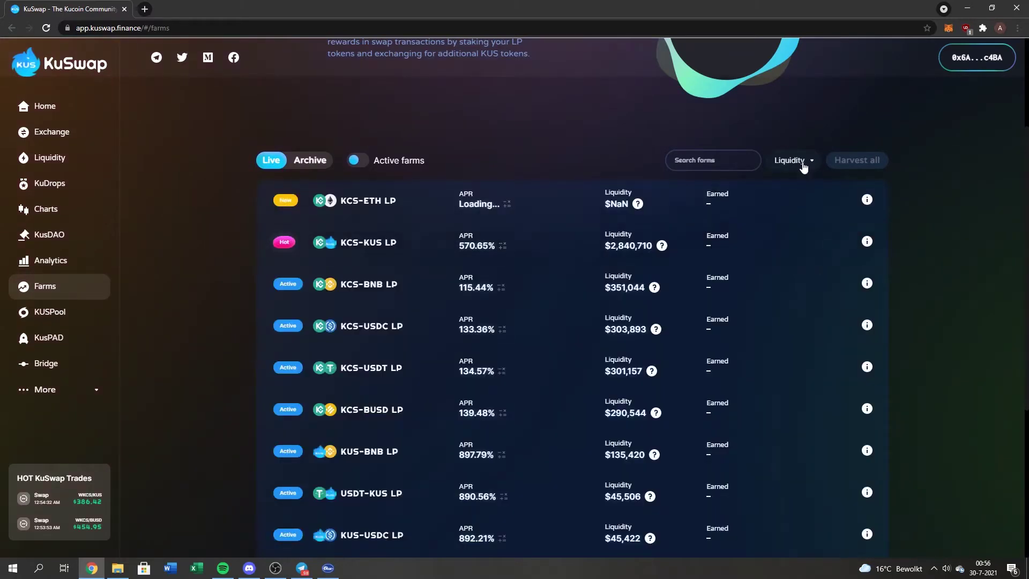
left_click(803, 161)
left_click(796, 182)
scroll(857, 165, "up", 2)
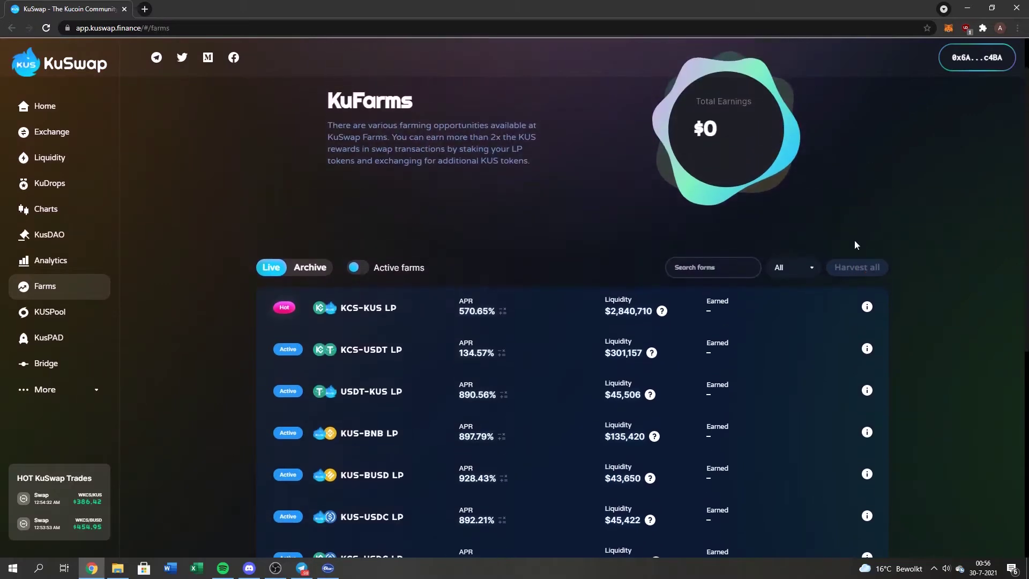
scroll(898, 257, "down", 3)
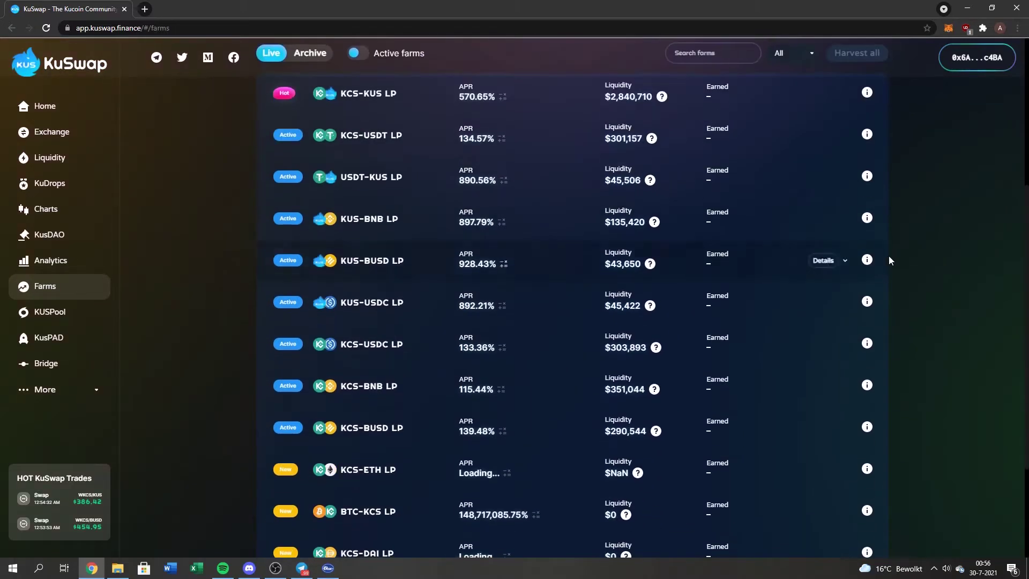
scroll(914, 260, "down", 2)
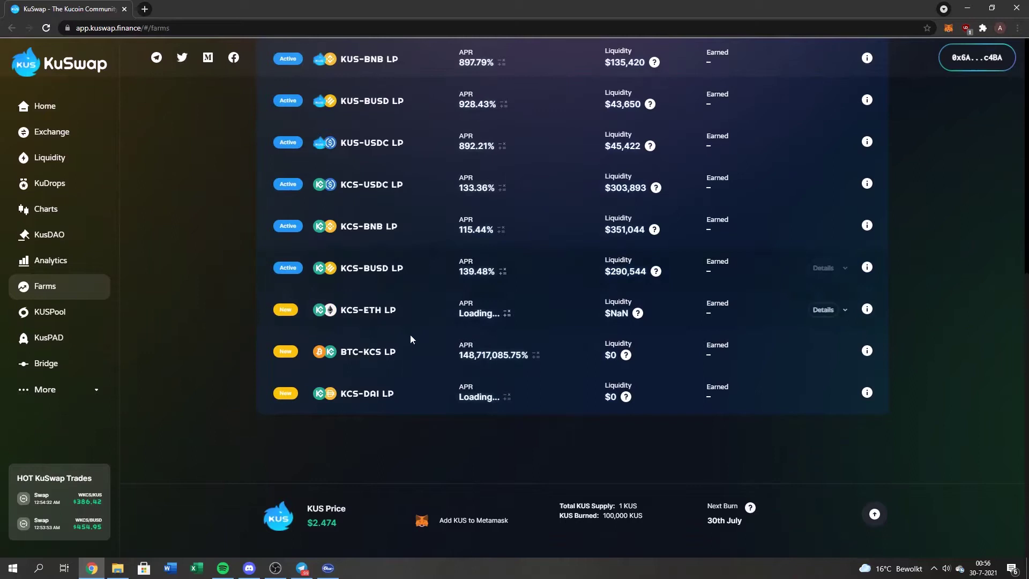
mouse_move(558, 512)
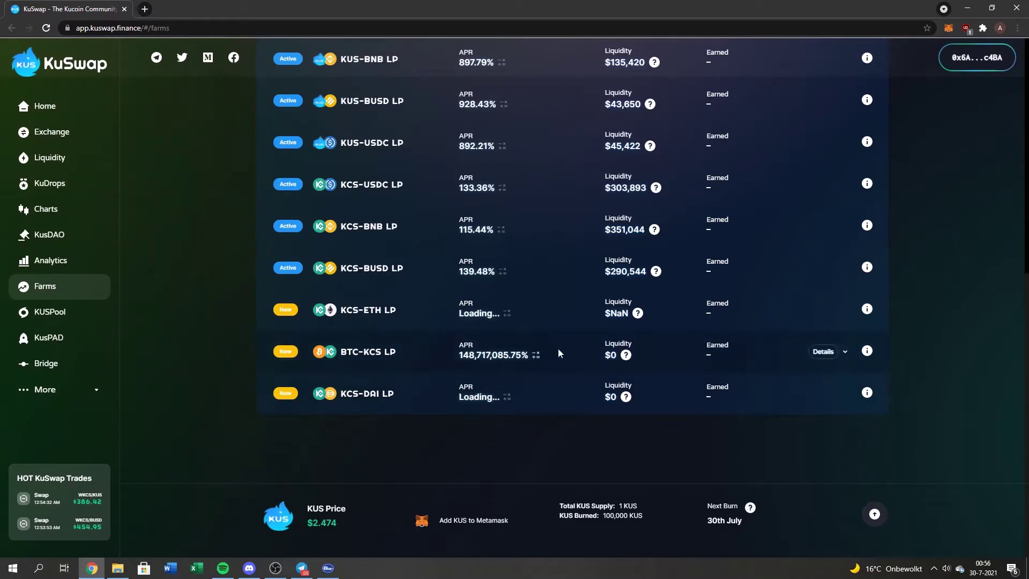
Step: Expand the BTC-KCS LP farm's details and follow its Get LP link
left_click_drag(558, 354, 472, 383)
left_click(471, 383)
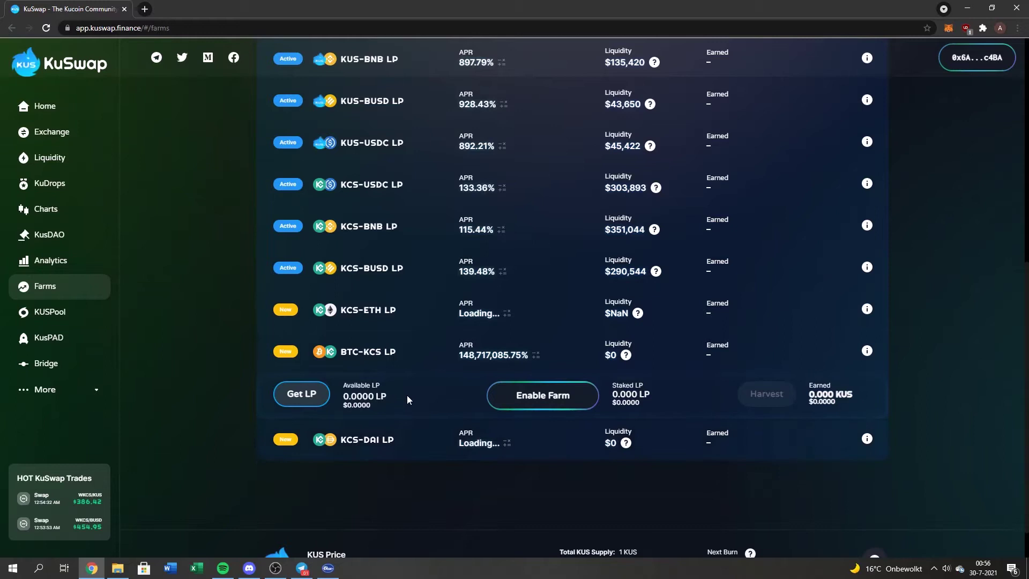
left_click(440, 355)
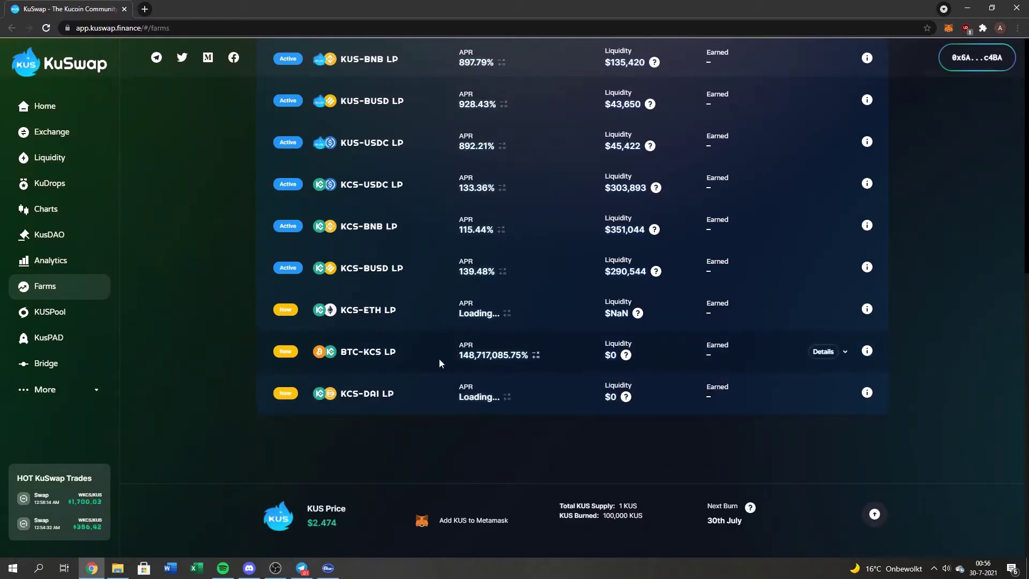
left_click(441, 361)
left_click(313, 398)
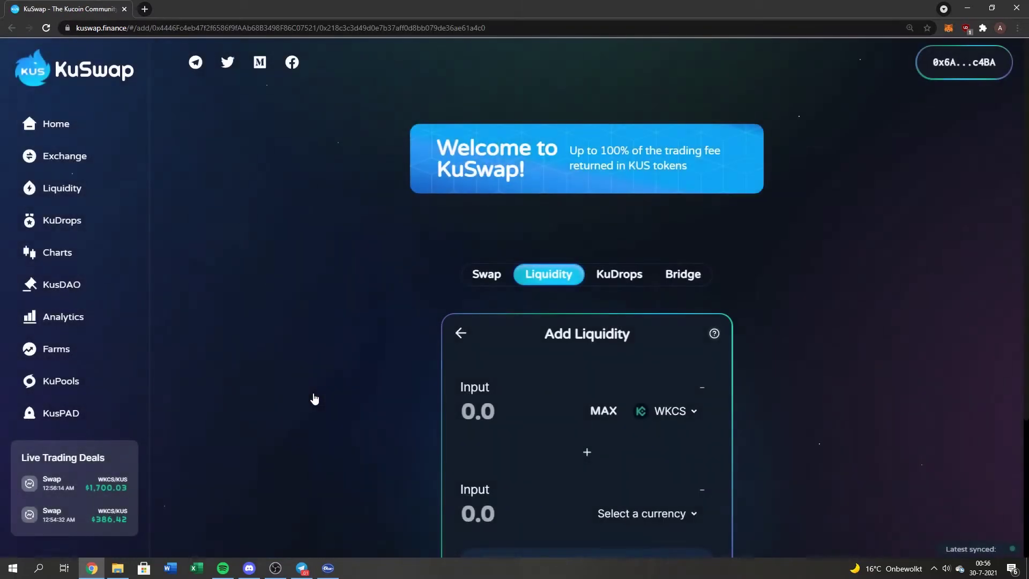
scroll(330, 384, "down", 2)
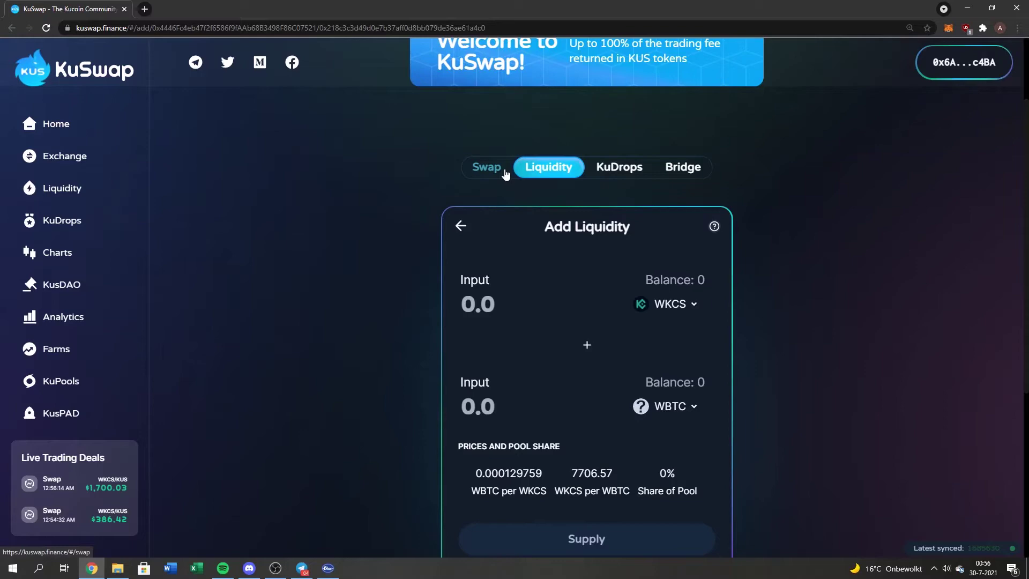
Step: Switch to the Swap form, search the destination token list for btc, and close it empty-handed
left_click(487, 167)
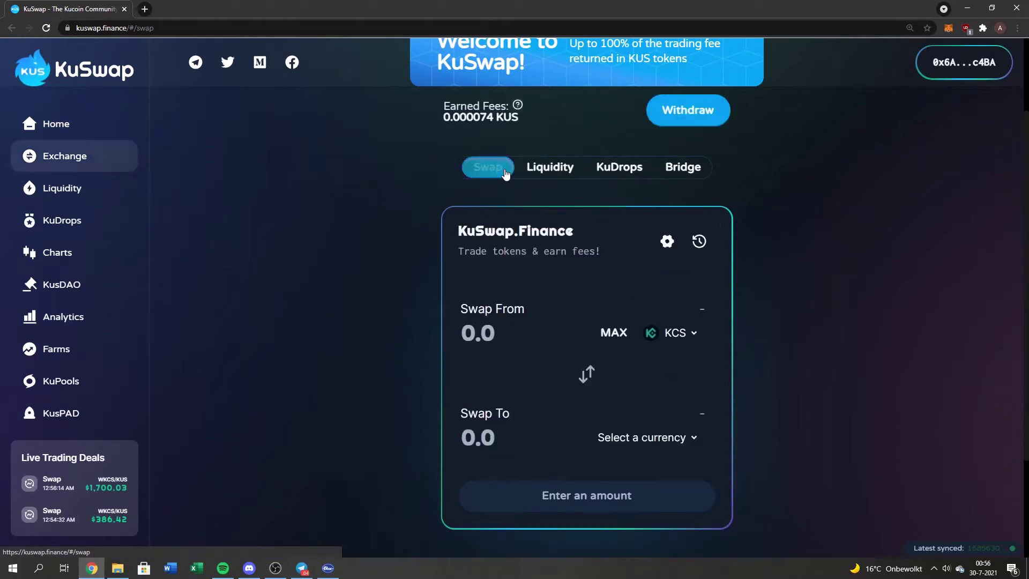
left_click(644, 445)
scroll(581, 337, "down", 3)
scroll(581, 337, "down", 1)
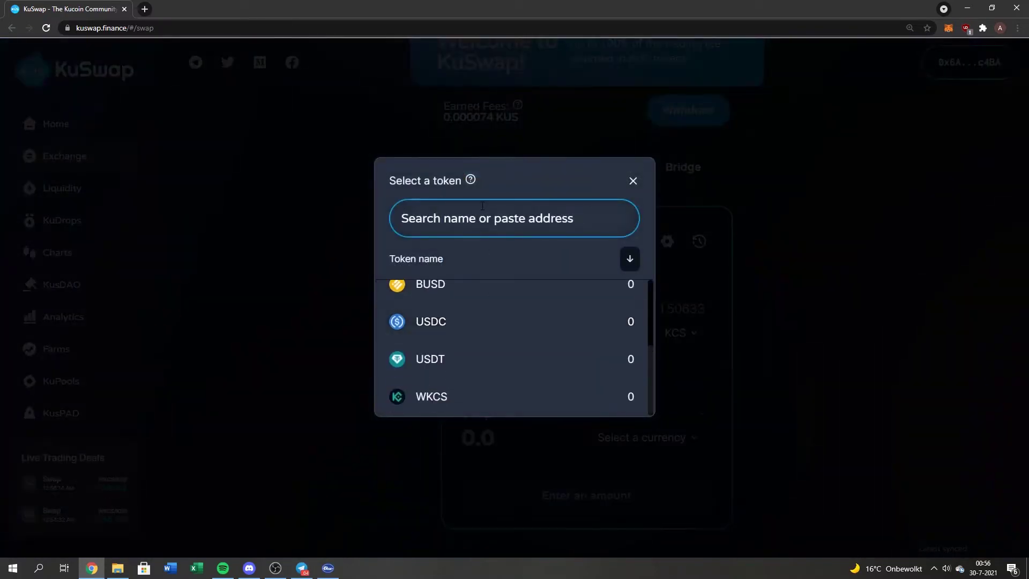
type("btc")
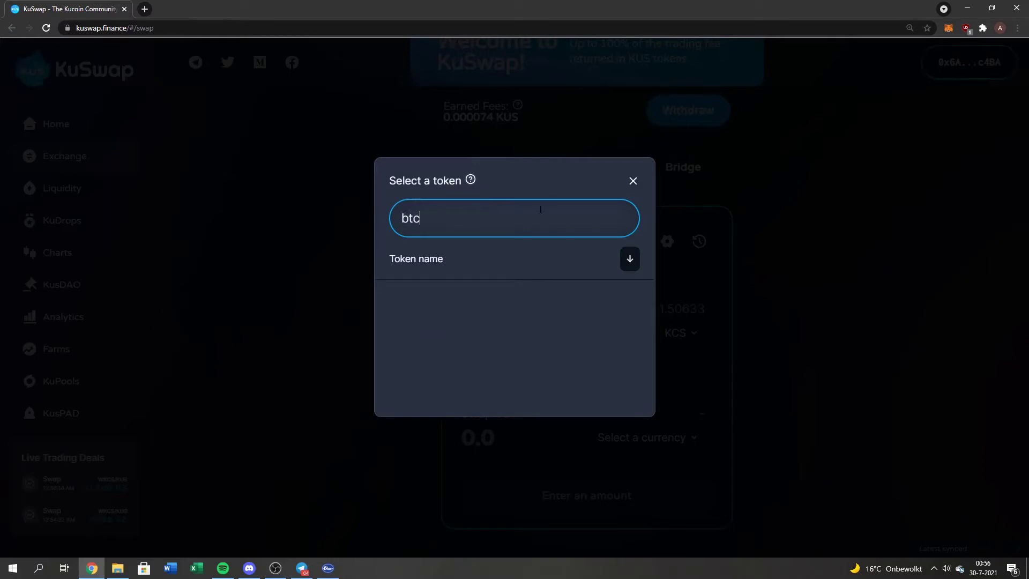
left_click(633, 181)
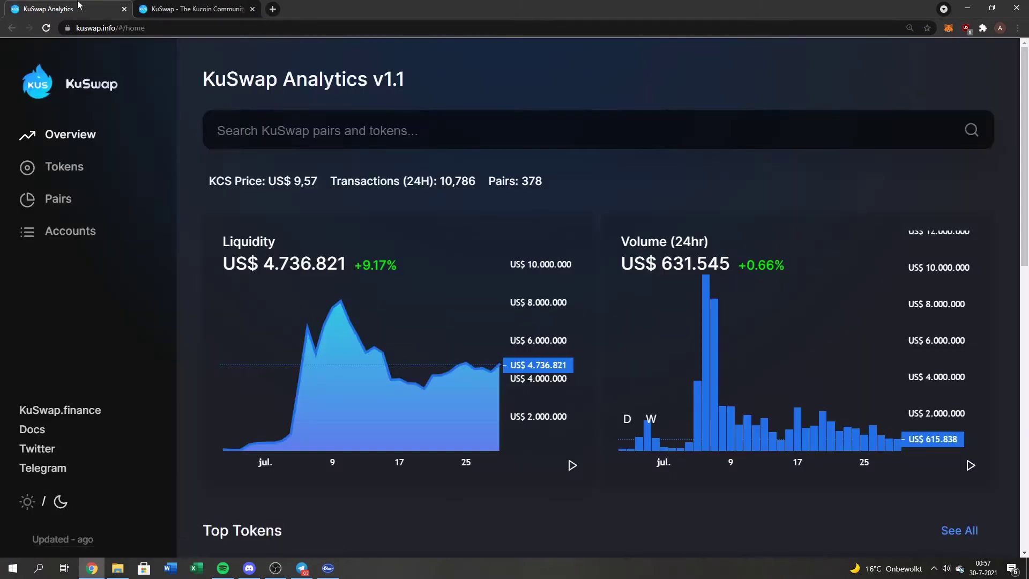
Step: In KuSwap Analytics find Wrapped BTC (WBTC) among the tokens, view its page, then return to the swap tab
left_click_drag(64, 9, 193, 9)
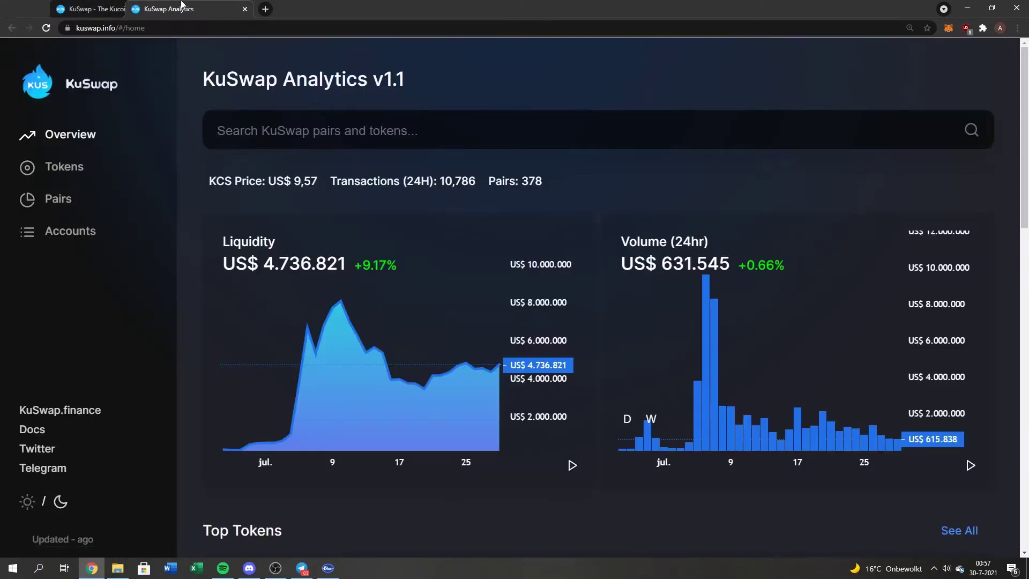
left_click(64, 166)
scroll(291, 149, "down", 2)
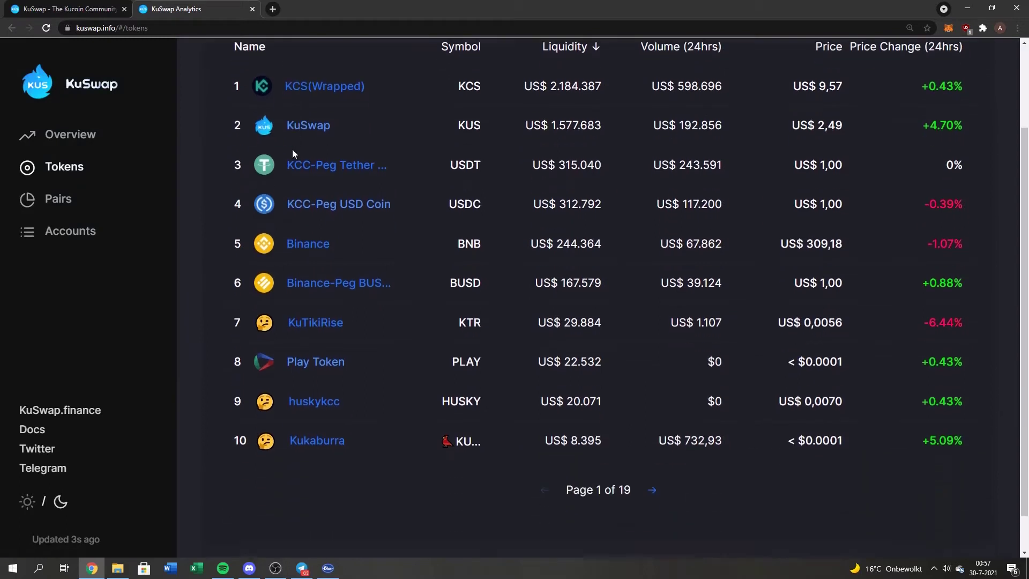
scroll(373, 252, "up", 2)
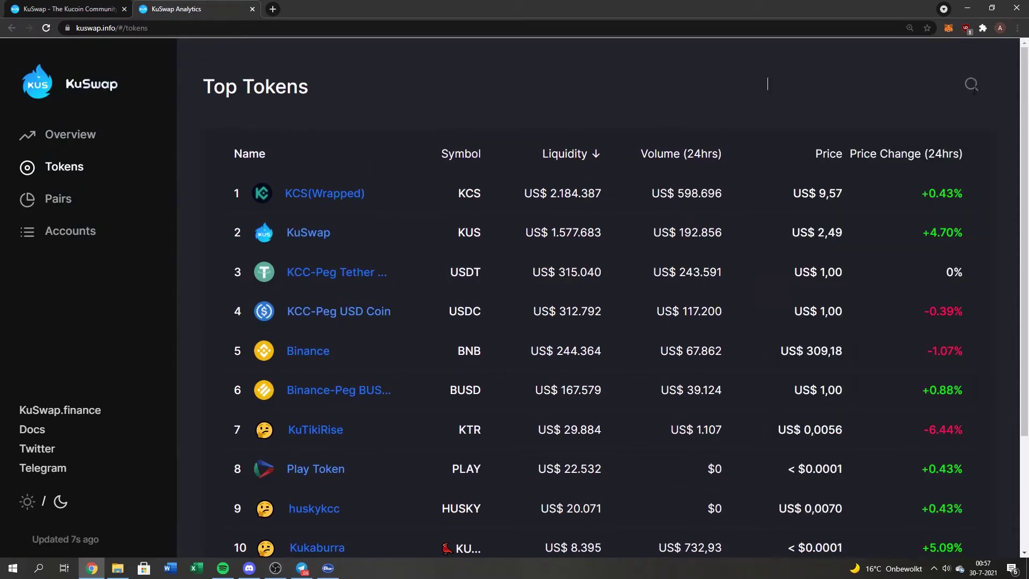
left_click(889, 89)
type("b")
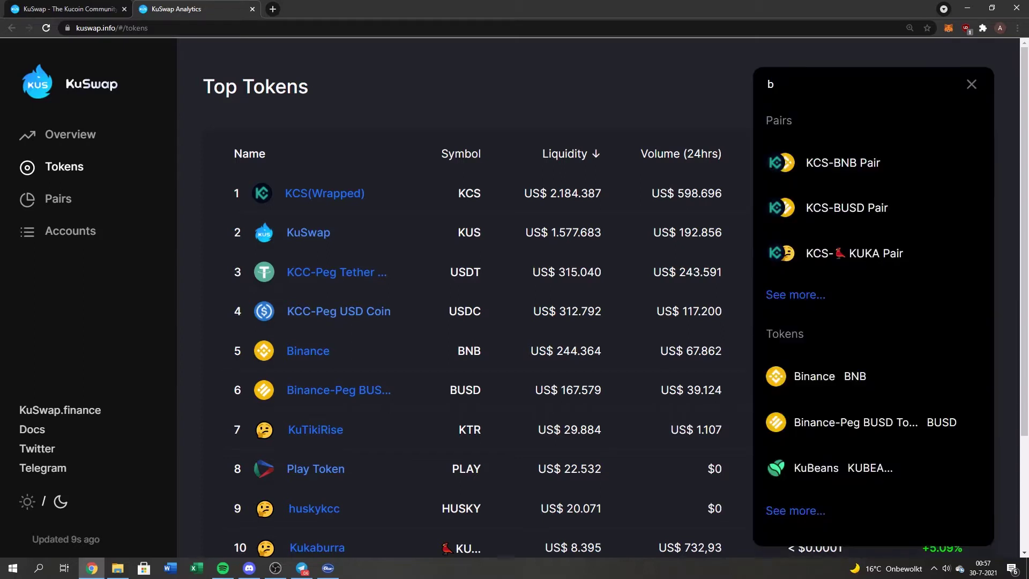
type("tv")
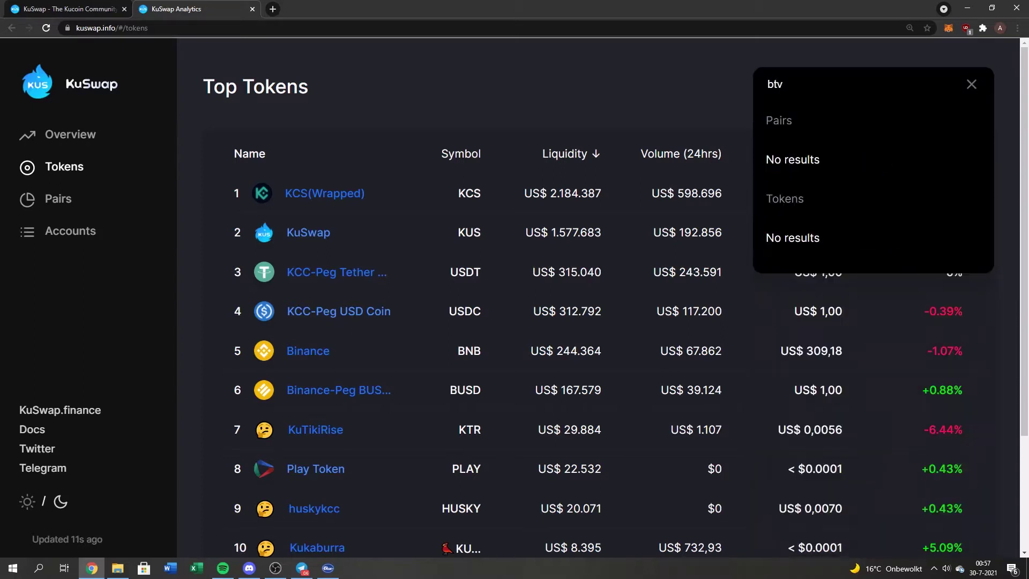
key("BackSpace")
type("c")
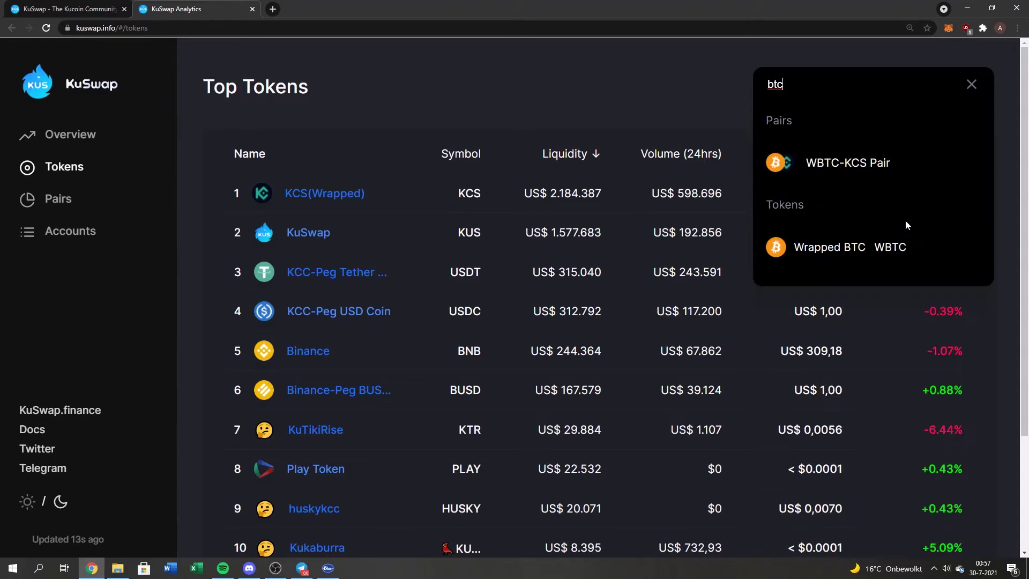
left_click(893, 245)
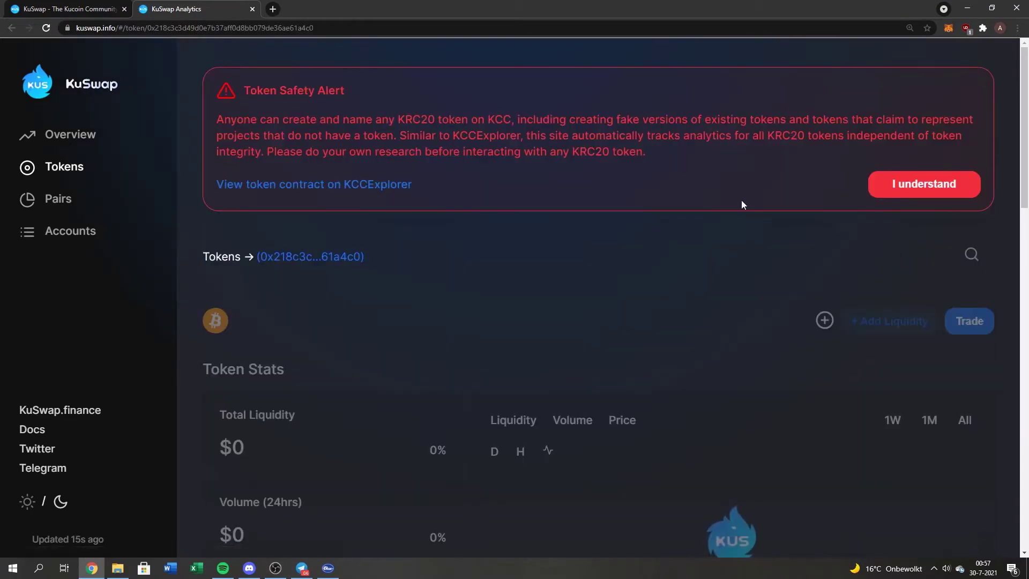
left_click(923, 184)
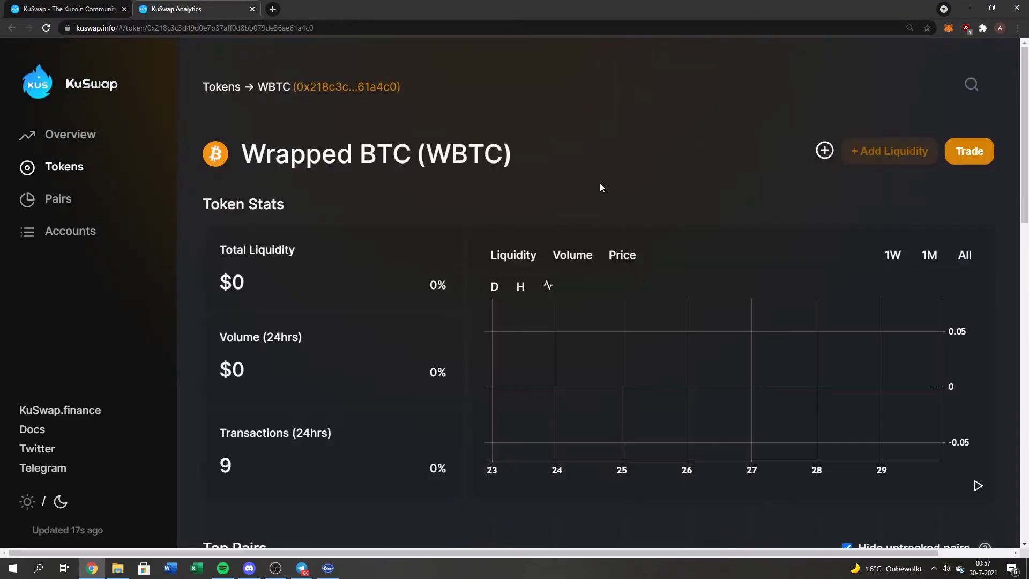
scroll(696, 172, "down", 1)
scroll(630, 178, "up", 1)
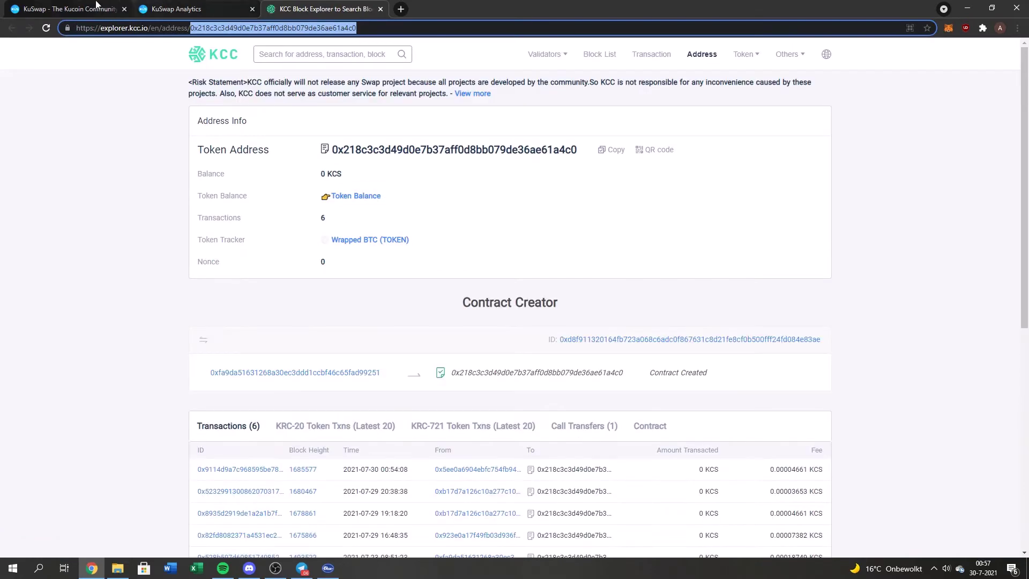
left_click(89, 9)
scroll(715, 426, "down", 2)
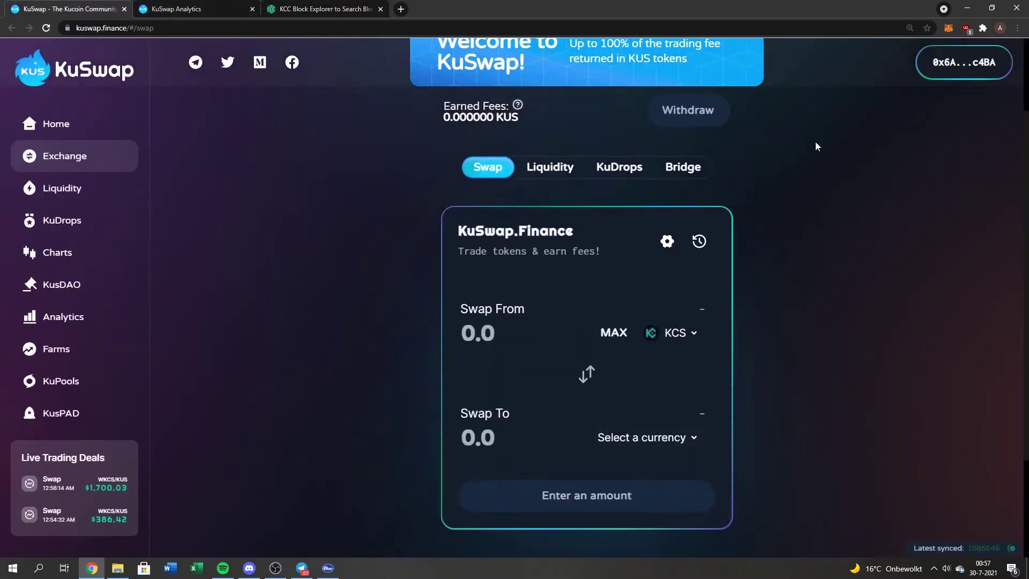
scroll(669, 389, "down", 1)
Step: Search the receiving-token list by the pasted contract address, finding nothing, and close it
left_click(670, 386)
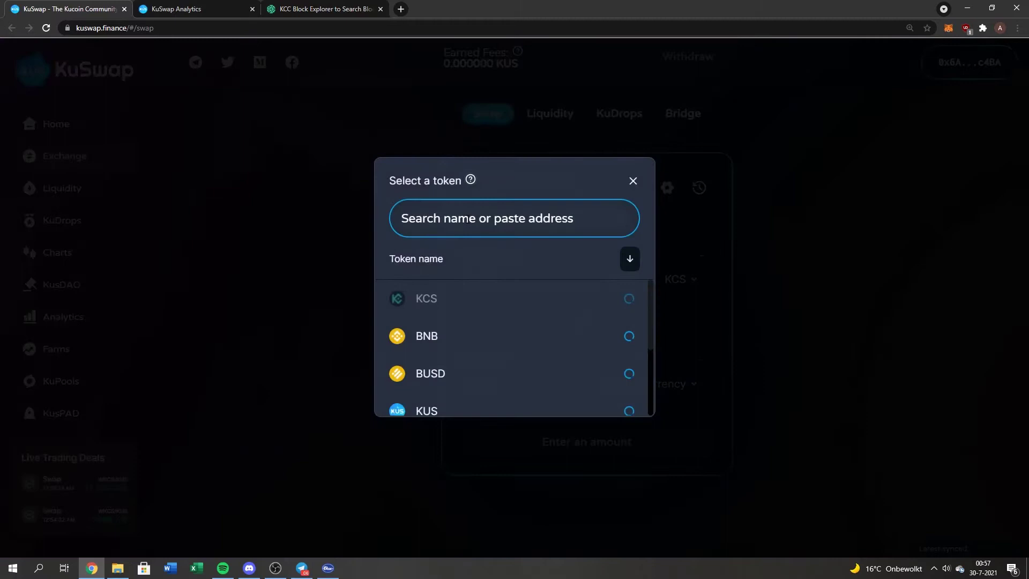
key("ctrl+v")
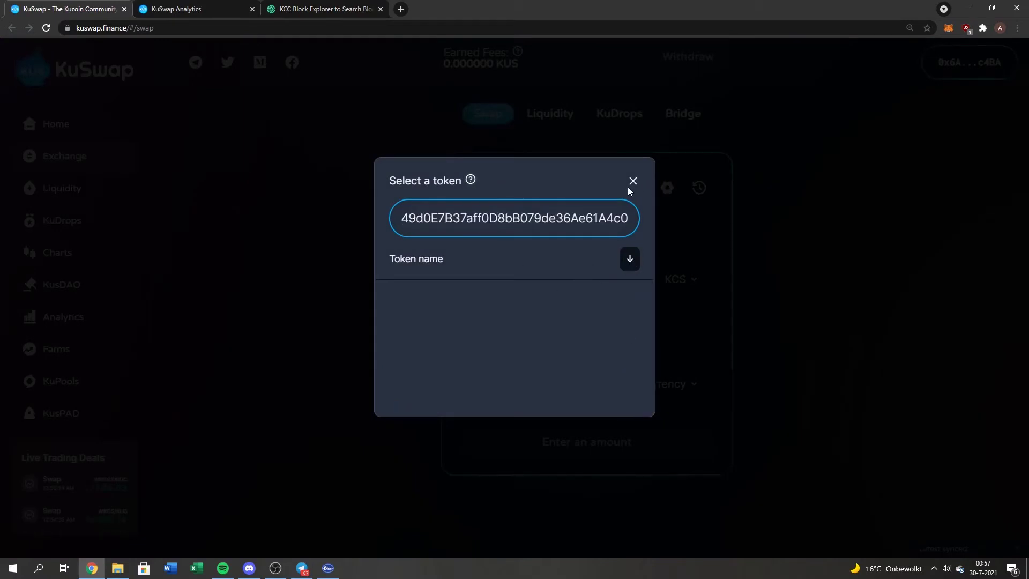
left_click(648, 217)
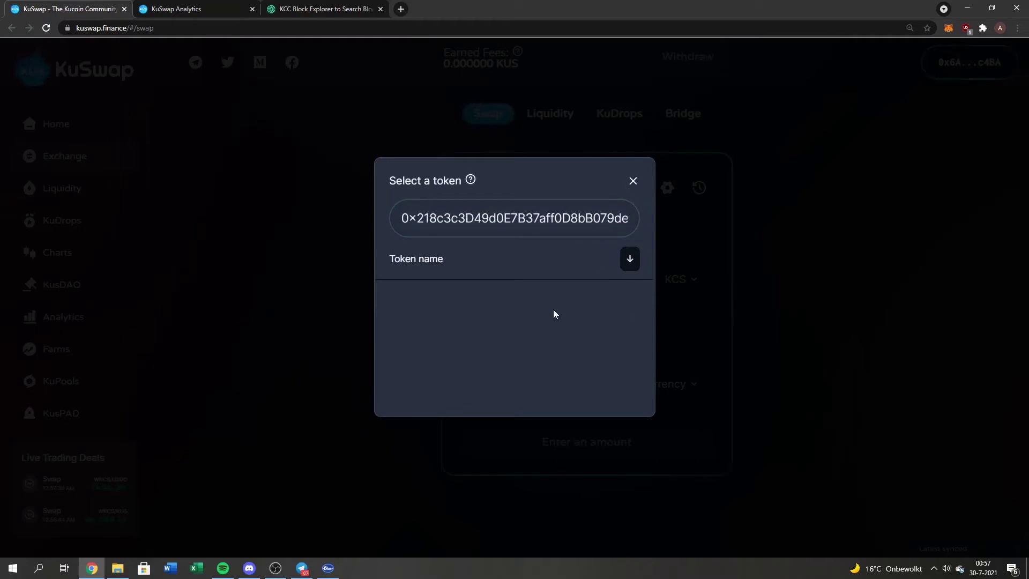
left_click(571, 221)
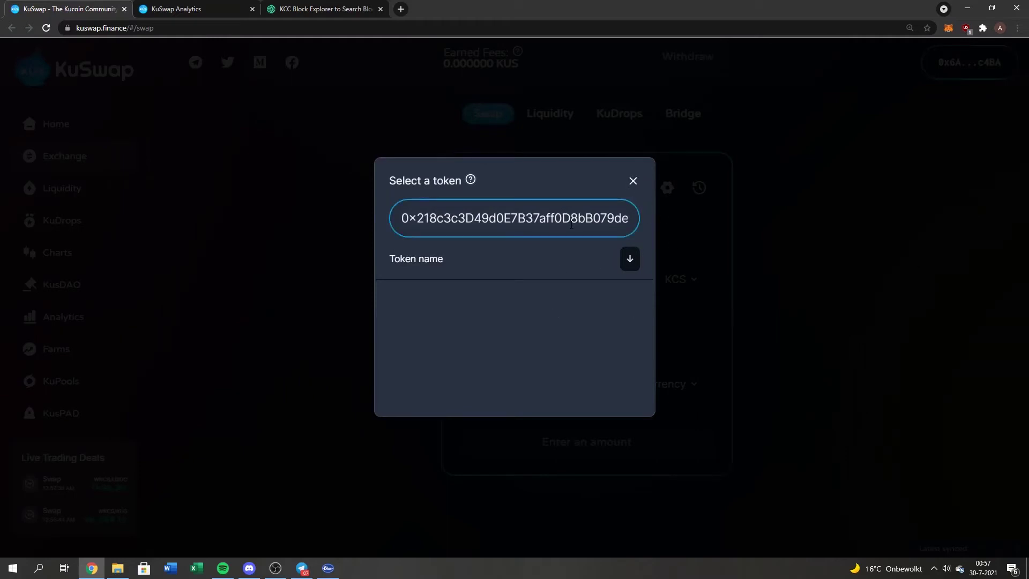
key("ctrl+a")
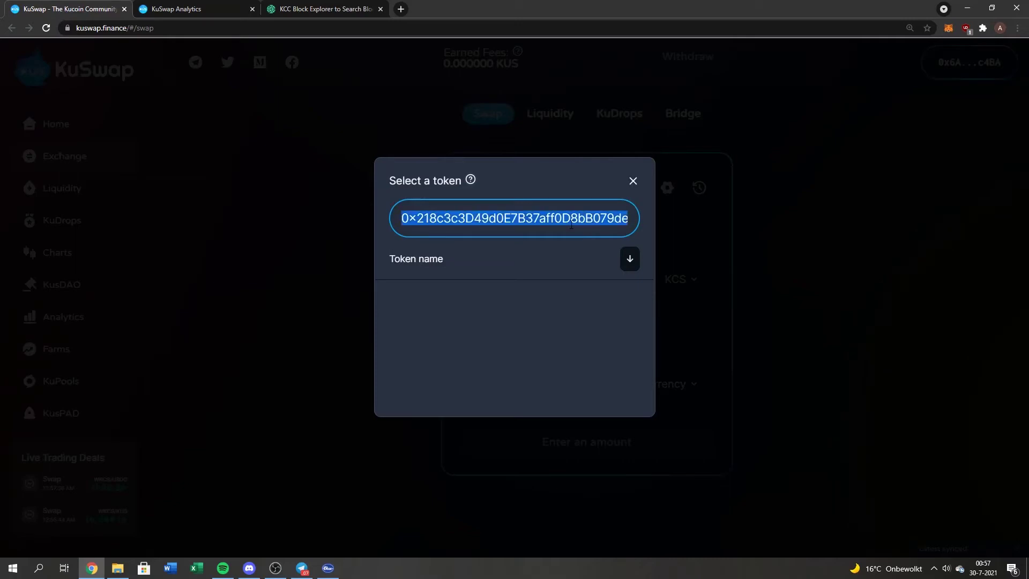
key("ctrl+v")
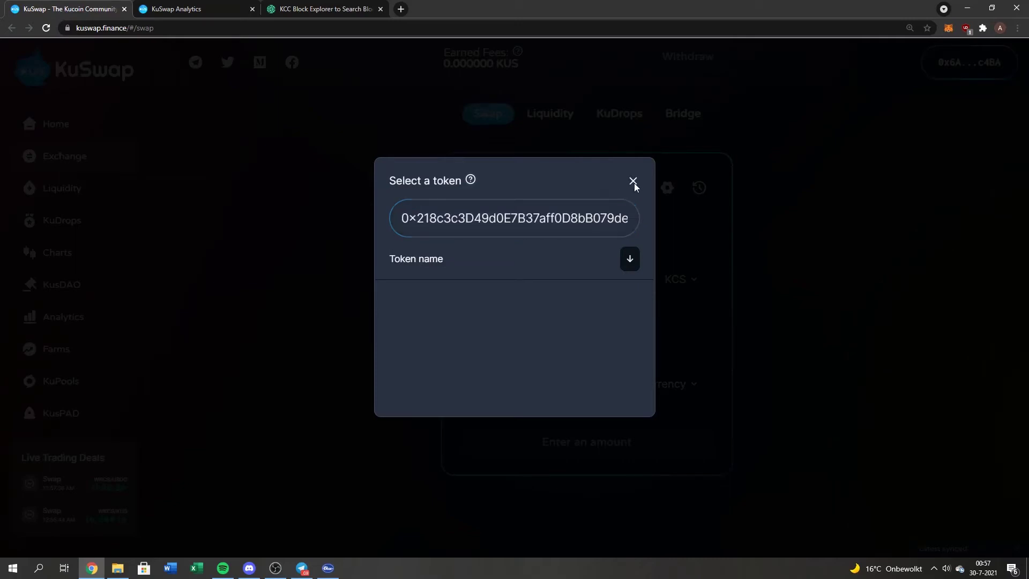
left_click(632, 180)
Step: Set KCS as the token to sell on the swap form
left_click(675, 384)
left_click(836, 334)
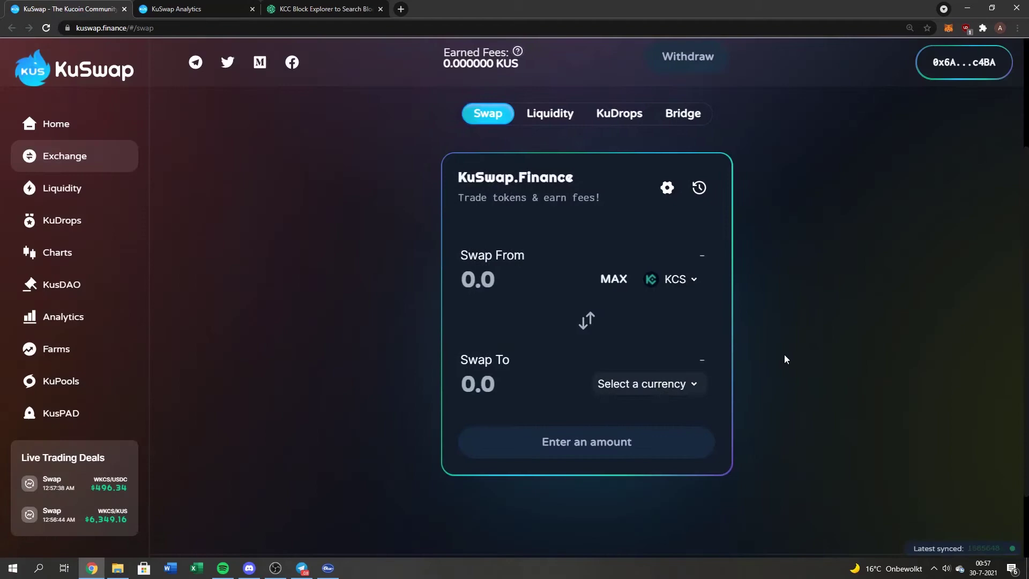
left_click(667, 383)
left_click(688, 347)
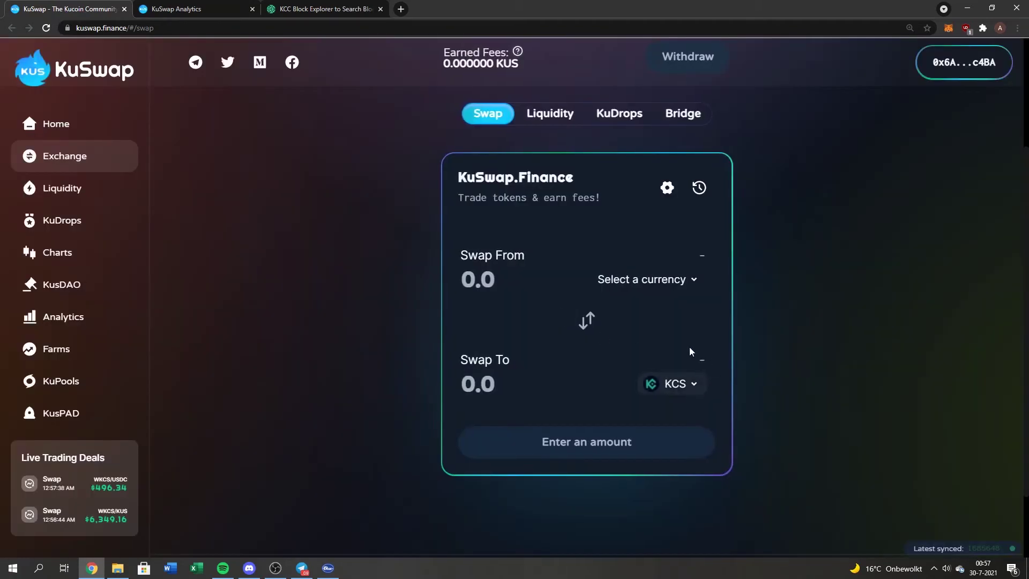
left_click(643, 279)
left_click(517, 299)
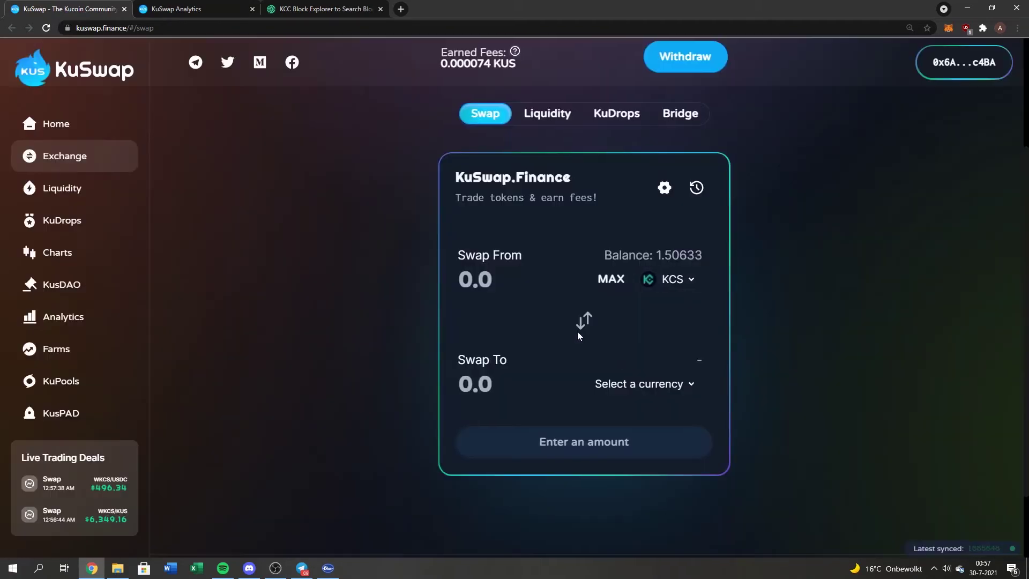
Step: Import WBTC by its contract address and choose it as the token to receive
left_click(676, 390)
key("ctrl+v")
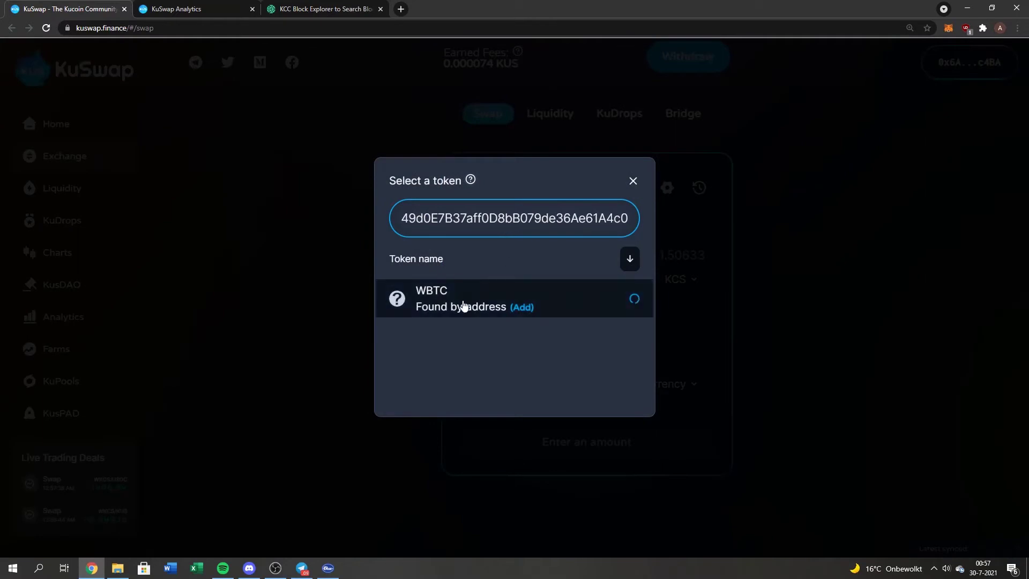
left_click(514, 308)
left_click(442, 304)
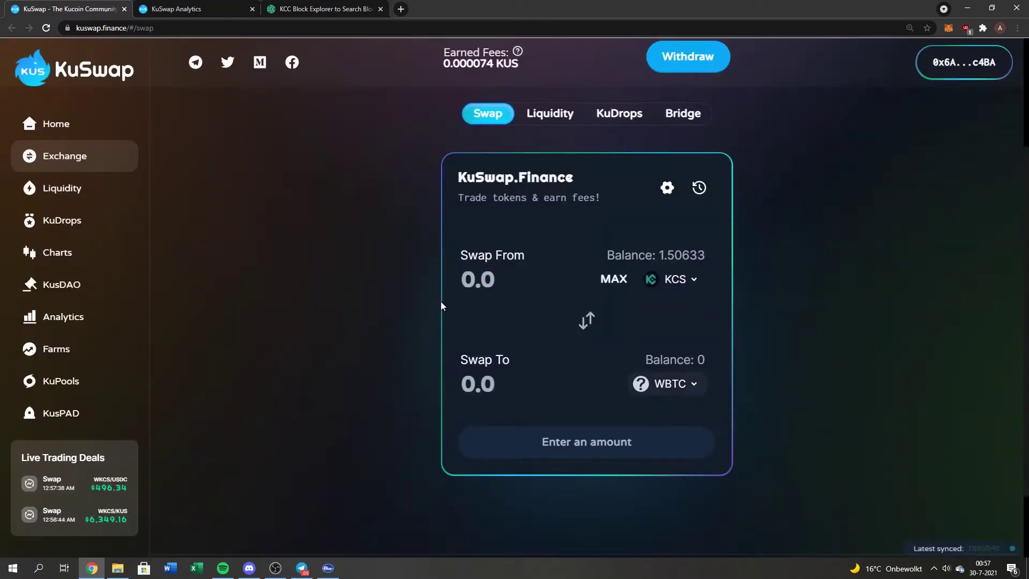
Step: Change the sell token to KUS with an amount of 1
left_click(532, 292)
type("1")
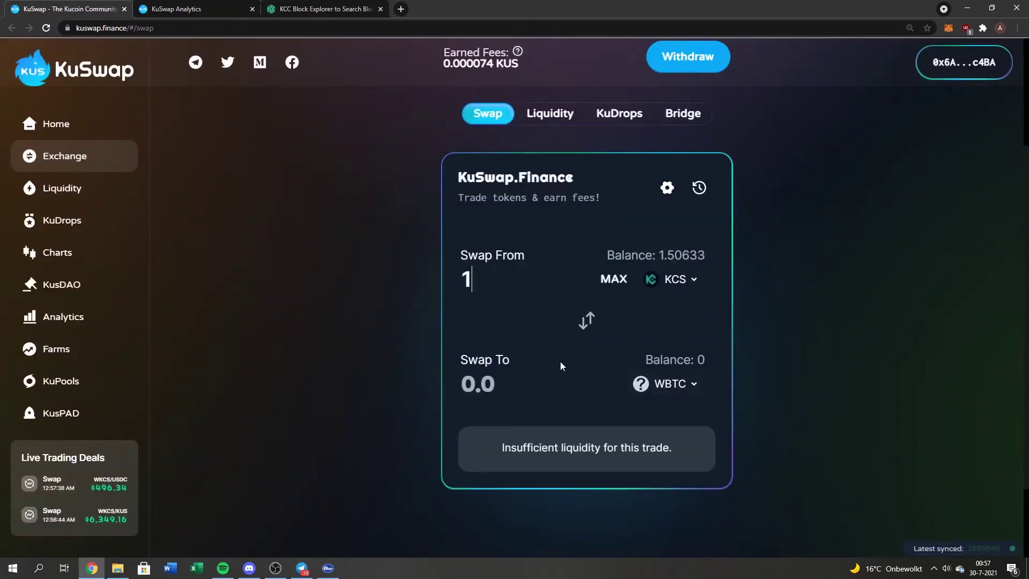
scroll(412, 380, "down", 1)
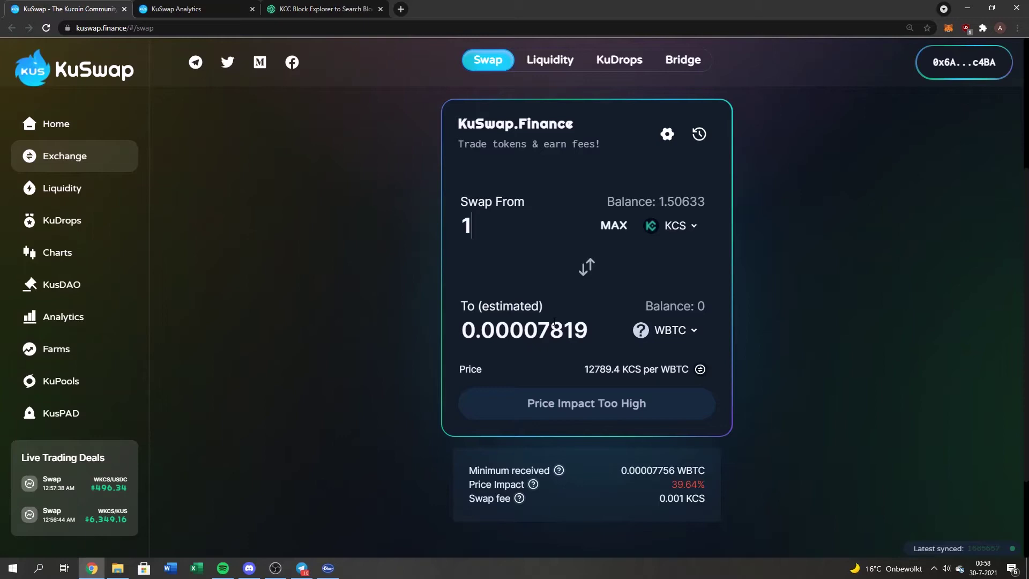
key("BackSpace")
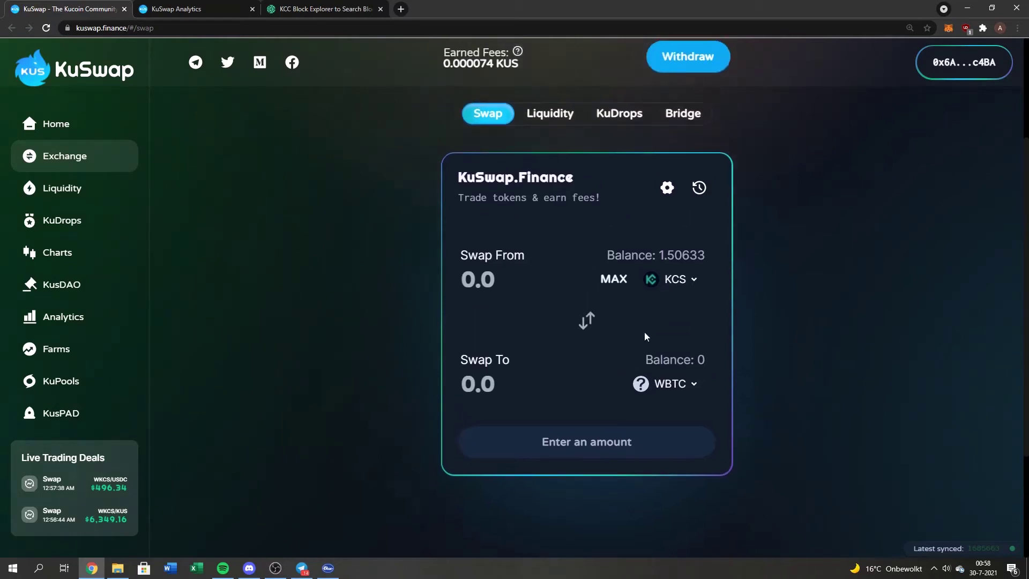
left_click(675, 279)
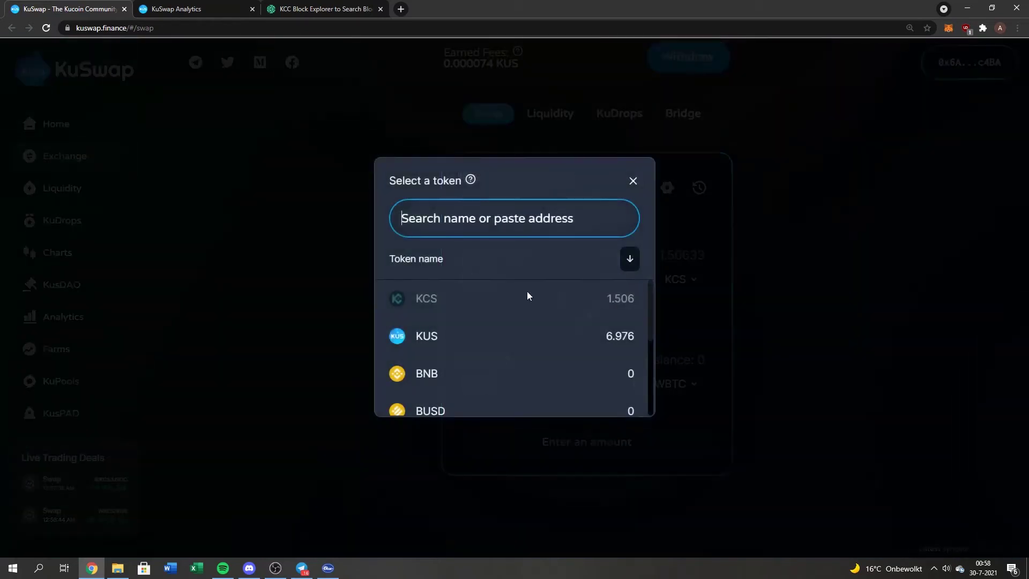
left_click(503, 338)
type("1")
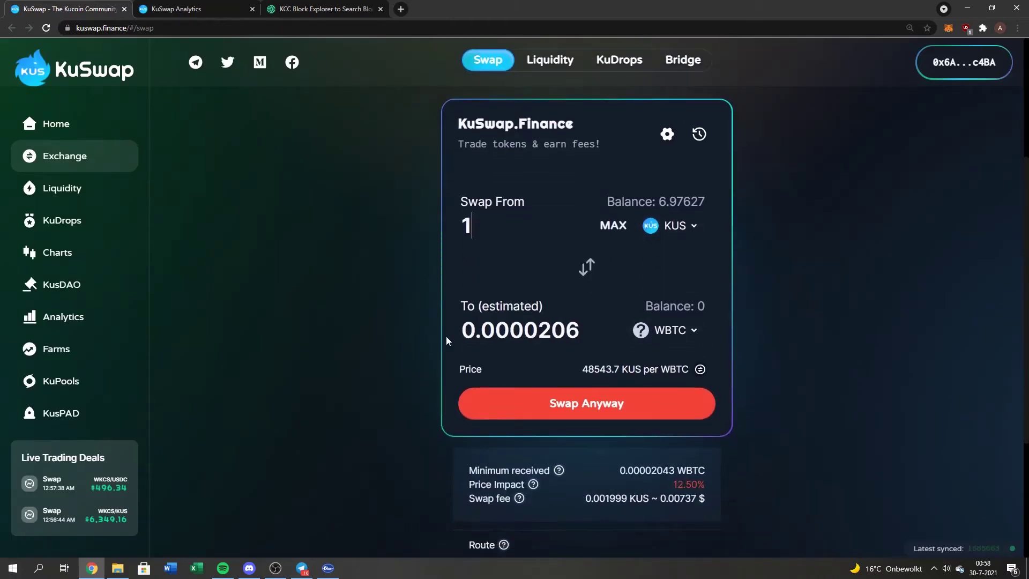
left_click(540, 407)
Step: Swap anyway despite the high price impact, confirm in MetaMask, and dismiss the submitted notice
left_click(544, 404)
left_click(539, 430)
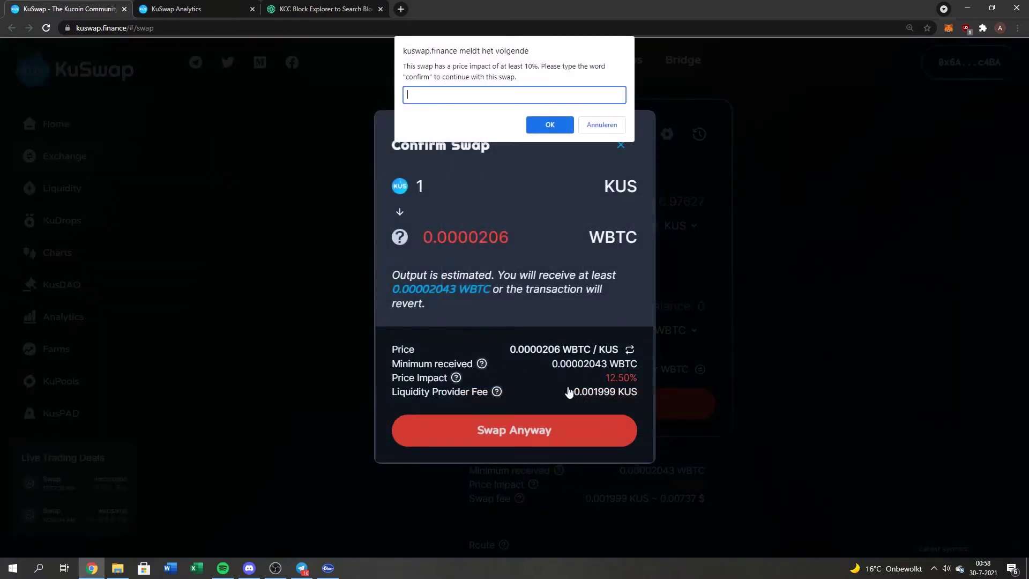
left_click(549, 123)
left_click(541, 429)
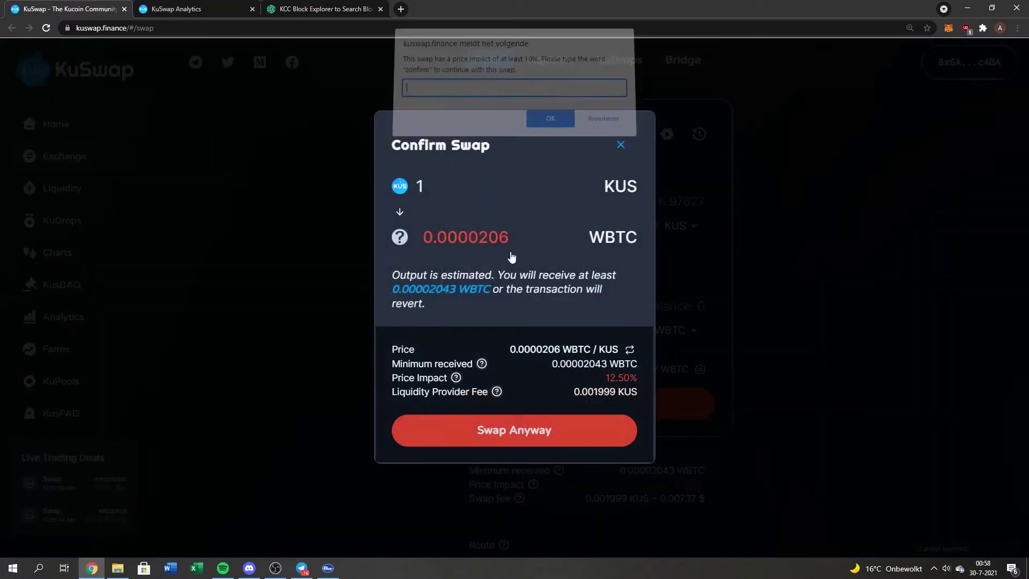
type("con")
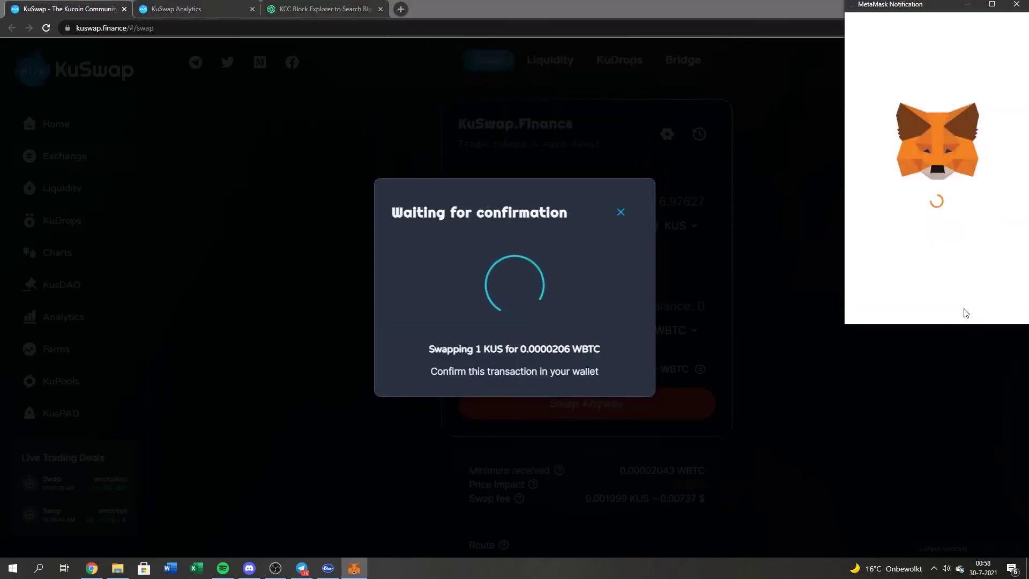
left_click(970, 313)
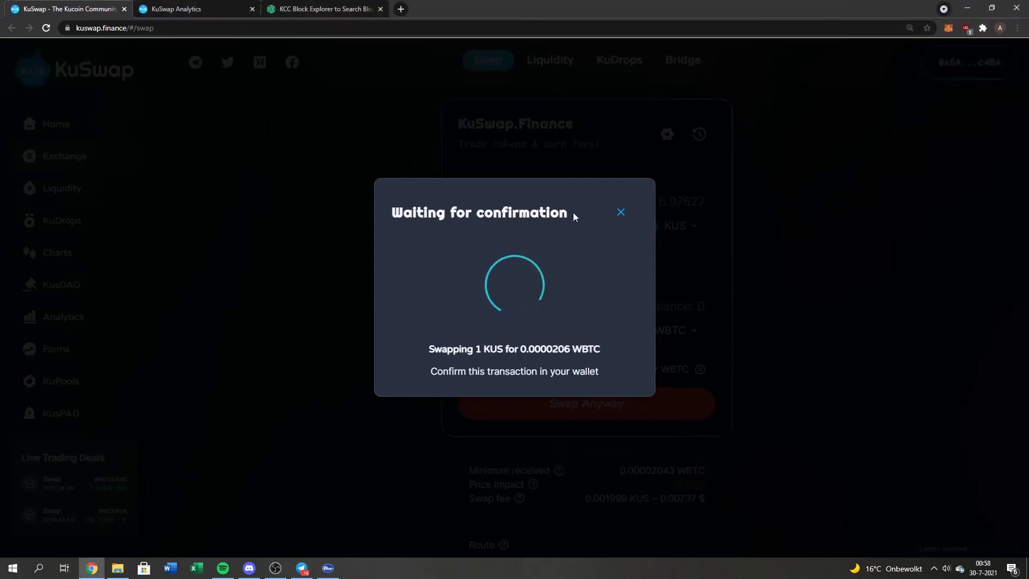
left_click(515, 397)
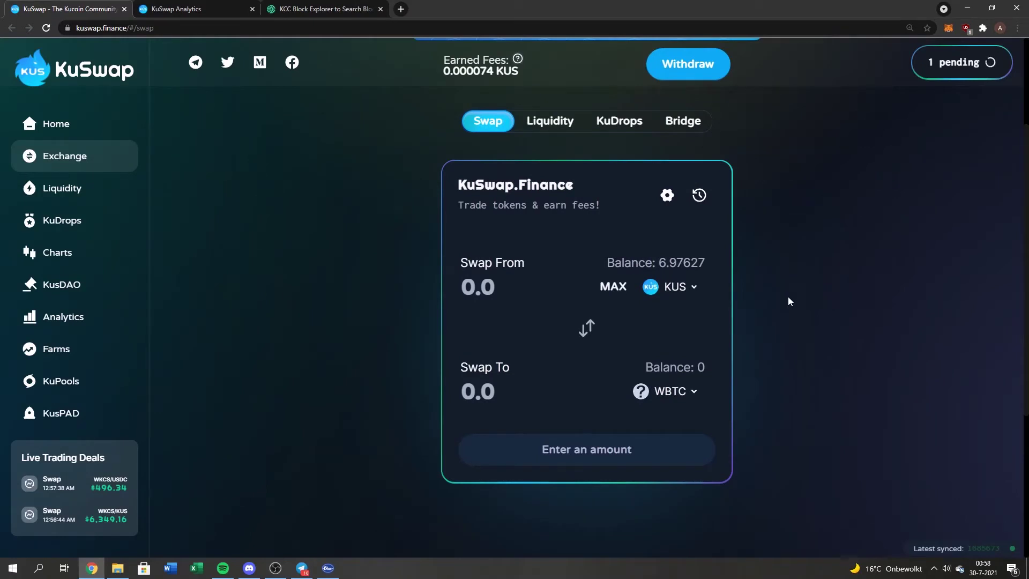
Step: Check the WBTC analytics page and the new WBTC balance, then go to the Liquidity section
left_click(186, 9)
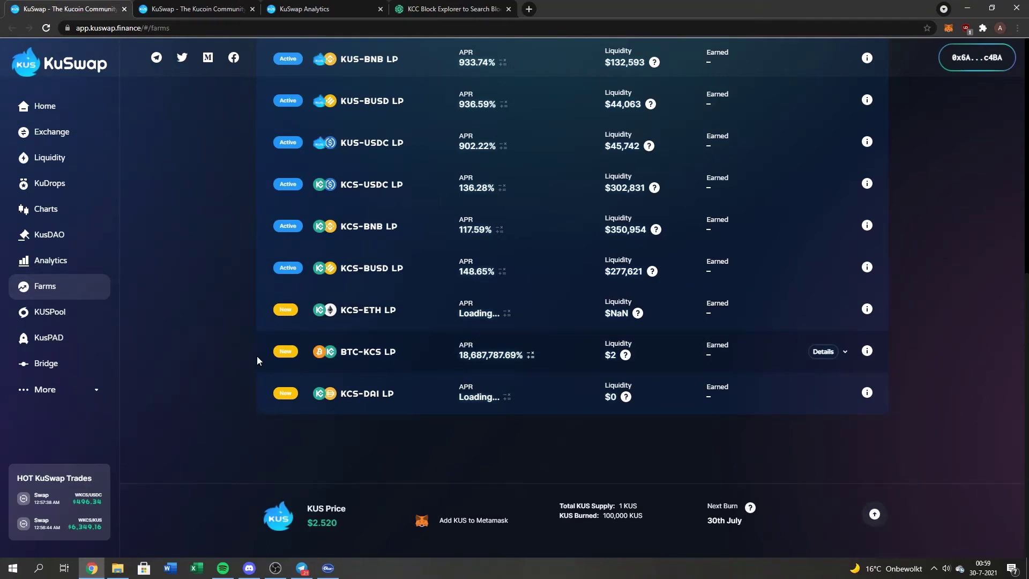
left_click(197, 9)
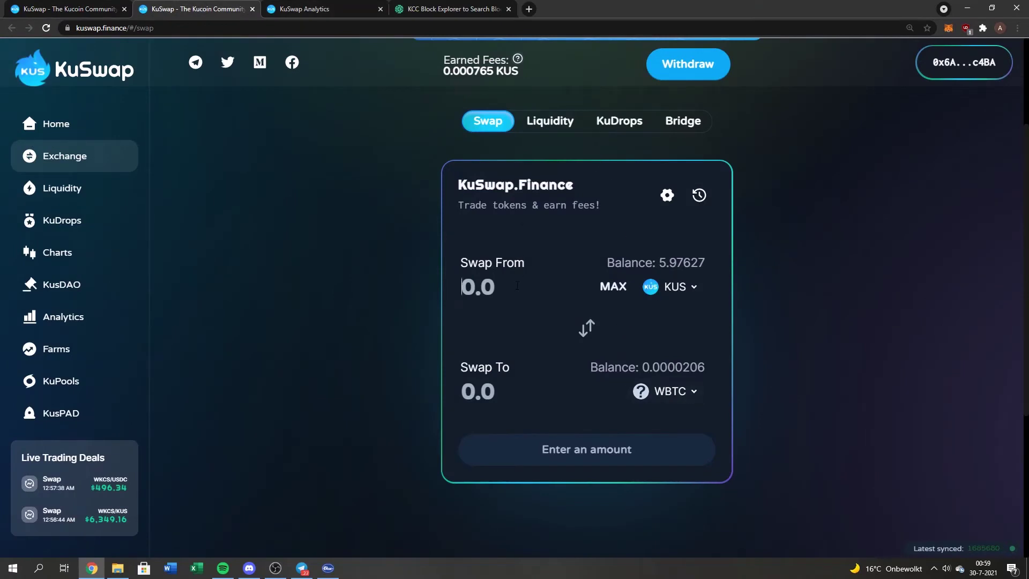
type("1")
scroll(675, 466, "down", 2)
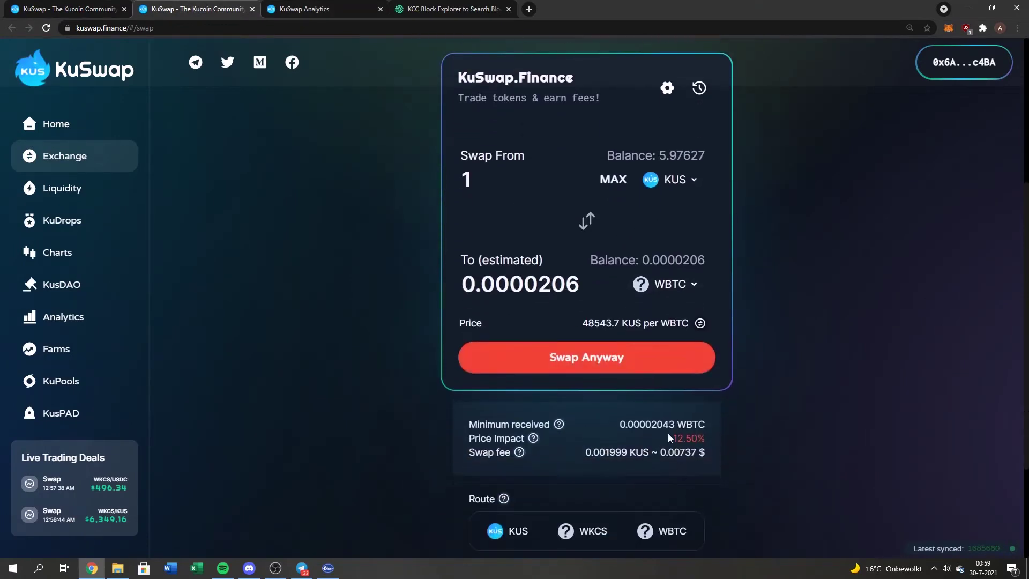
left_click_drag(668, 433, 723, 430)
left_click(714, 450)
scroll(352, 294, "up", 1)
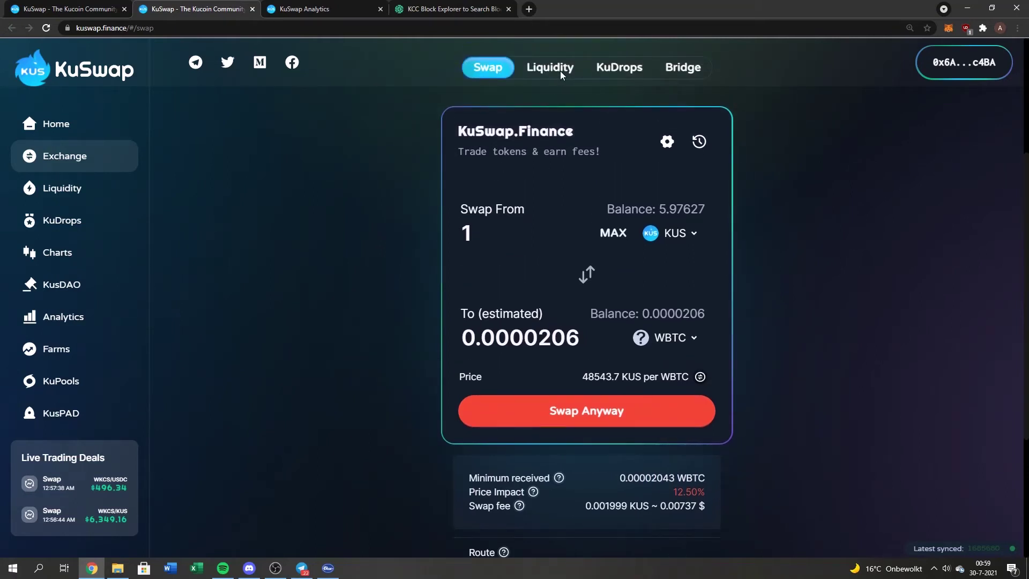
scroll(425, 216, "up", 2)
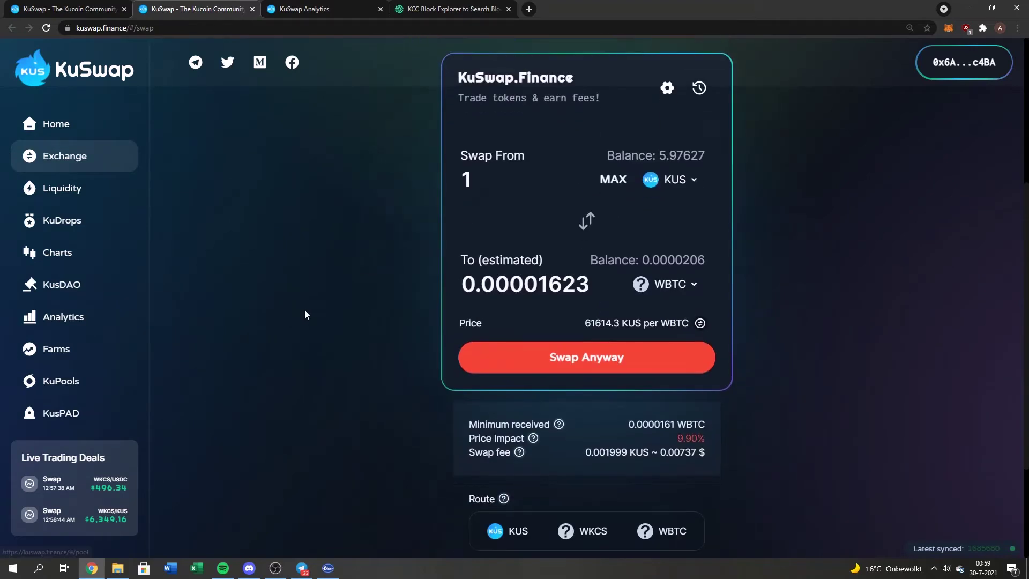
left_click(545, 184)
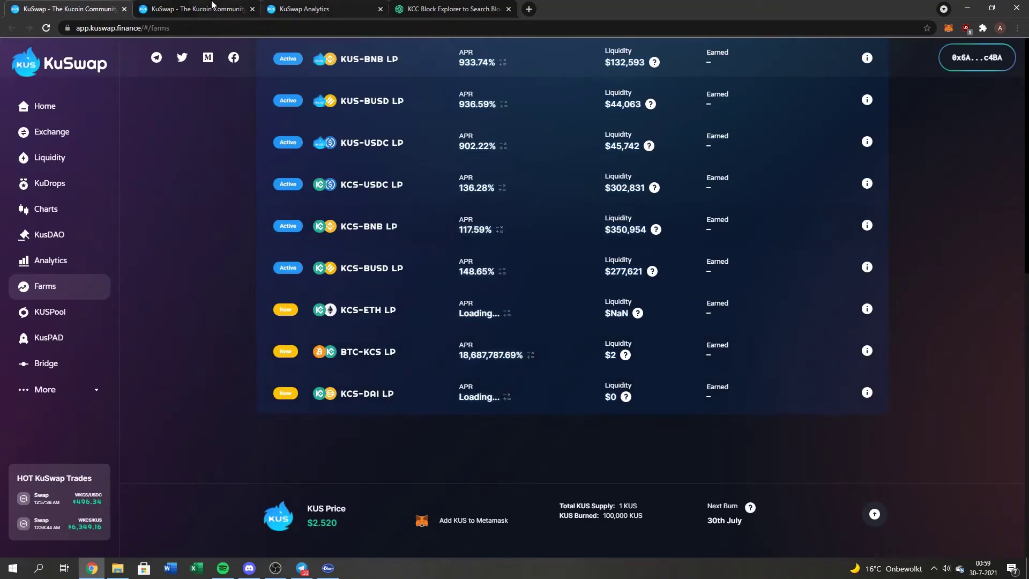
left_click(207, 8)
Step: Start adding liquidity pairing KCS with WBTC (found by address) at the MAX amount of 0.0000206
left_click(510, 302)
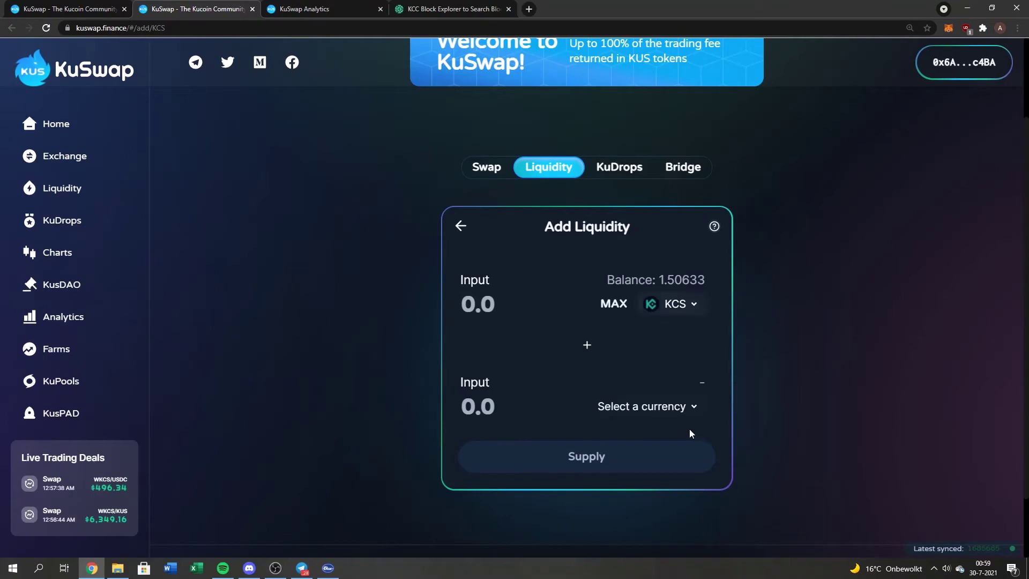
left_click(687, 408)
scroll(535, 316, "down", 2)
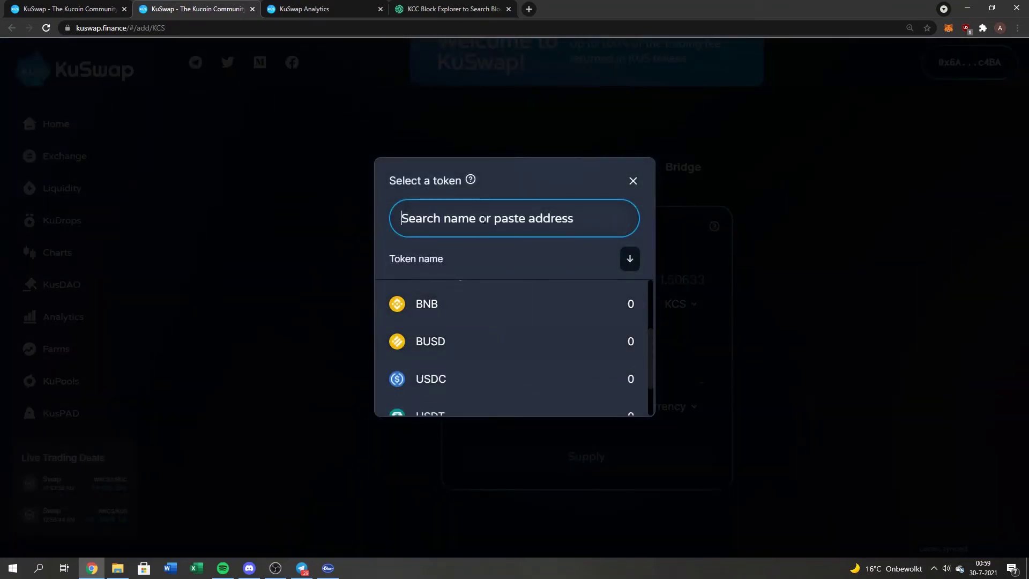
key("ctrl+v")
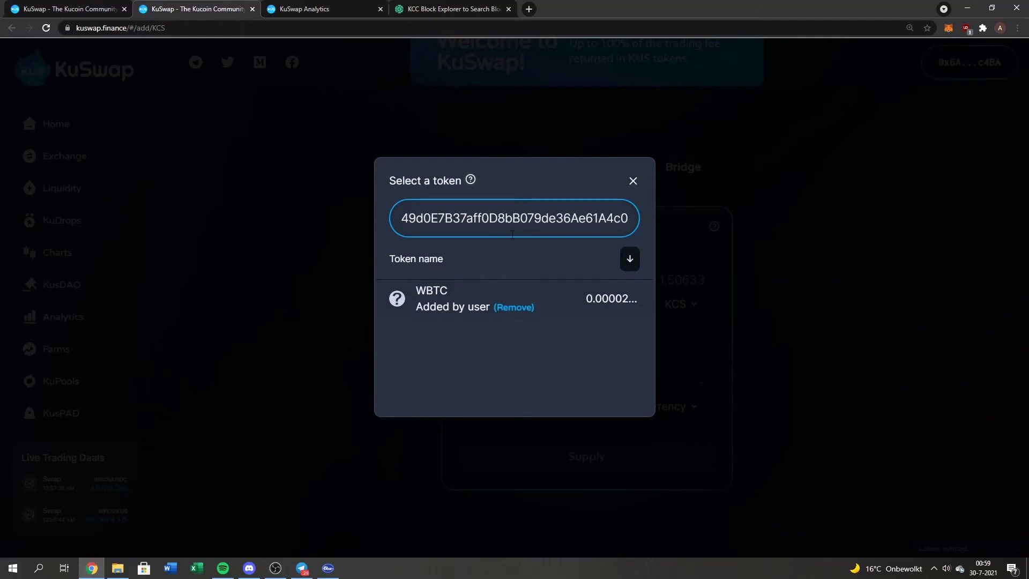
left_click(431, 308)
scroll(521, 377, "down", 1)
left_click(604, 352)
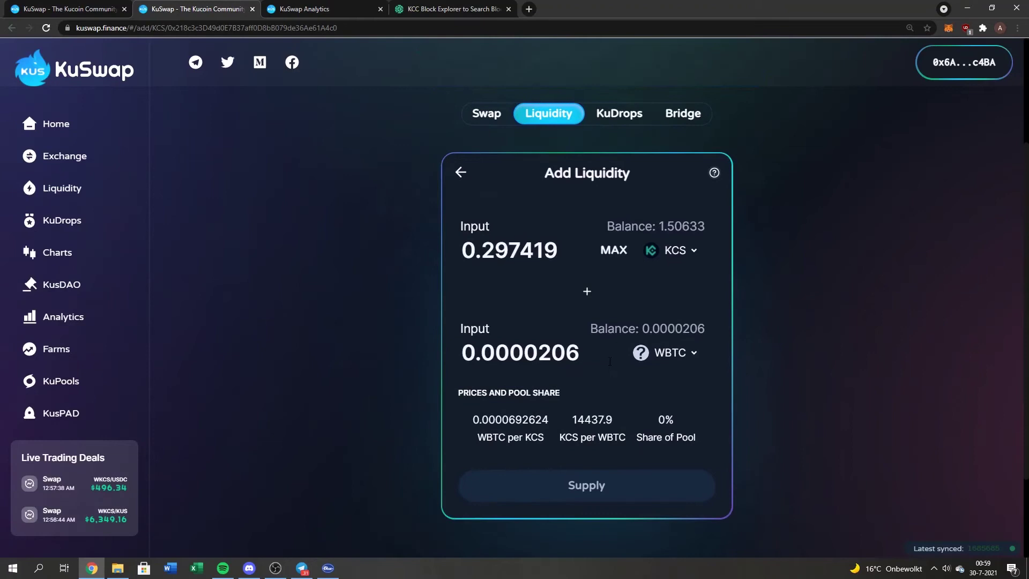
scroll(515, 386, "down", 1)
Step: Approve WBTC spending, confirm it in MetaMask, and dismiss the notification
left_click(560, 431)
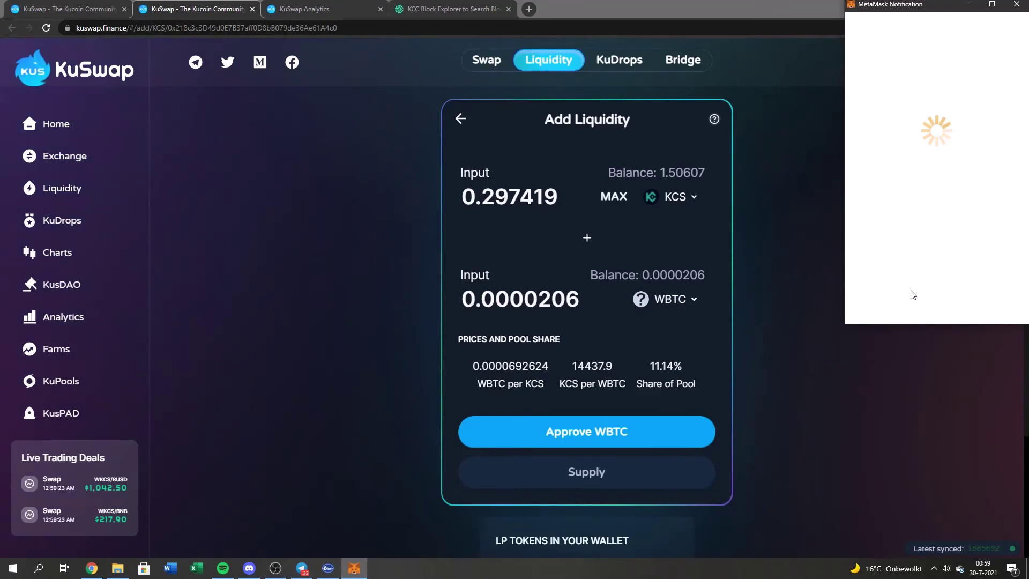
scroll(911, 294, "down", 5)
left_click(968, 301)
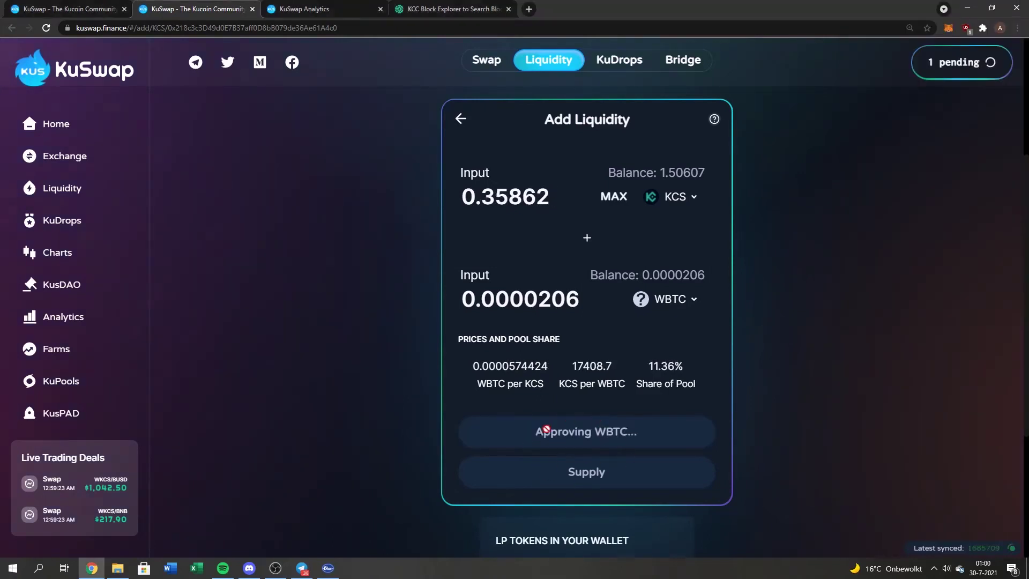
scroll(587, 425, "down", 1)
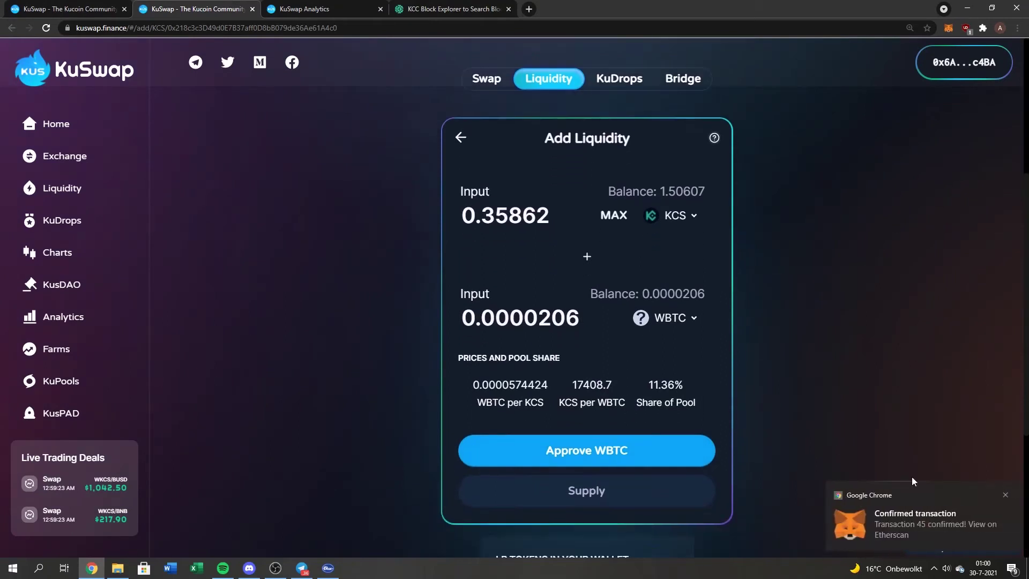
left_click(1006, 495)
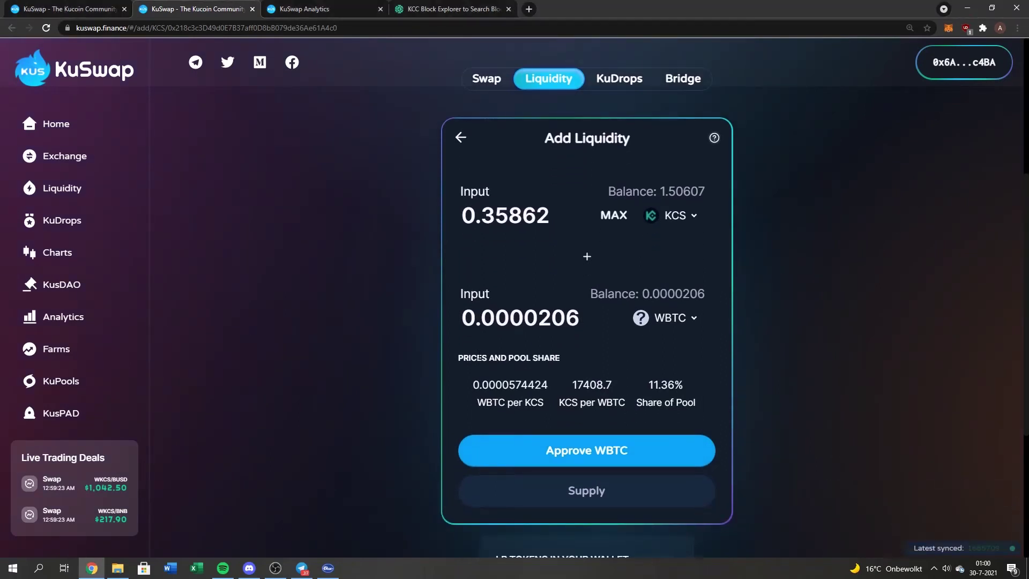
scroll(450, 416, "down", 2)
scroll(642, 392, "down", 1)
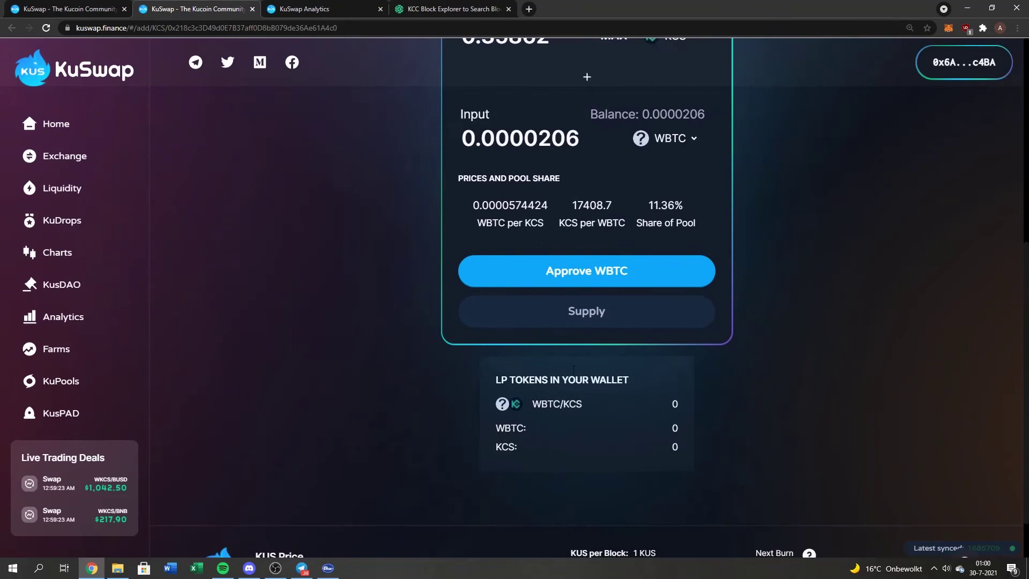
scroll(790, 345, "up", 2)
scroll(789, 373, "up", 1)
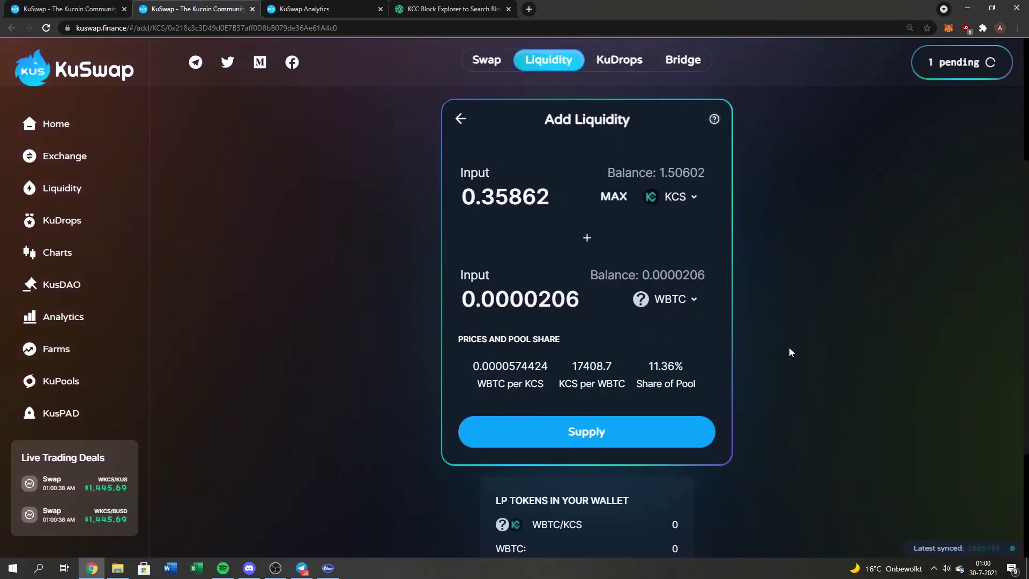
Step: Supply the KCS/WBTC liquidity and confirm the transaction in MetaMask
left_click(573, 425)
left_click(475, 454)
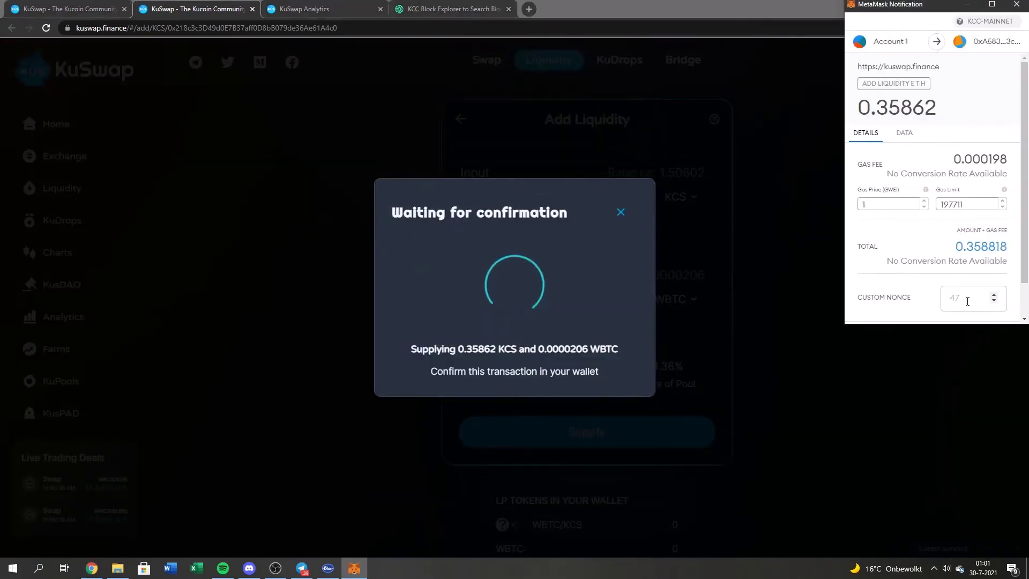
left_click(973, 303)
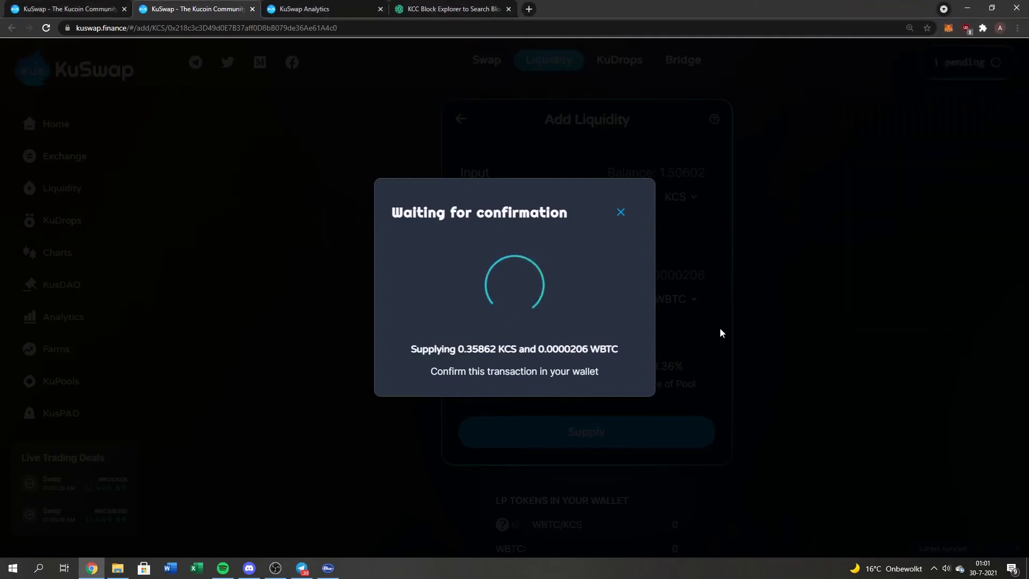
scroll(788, 325, "down", 1)
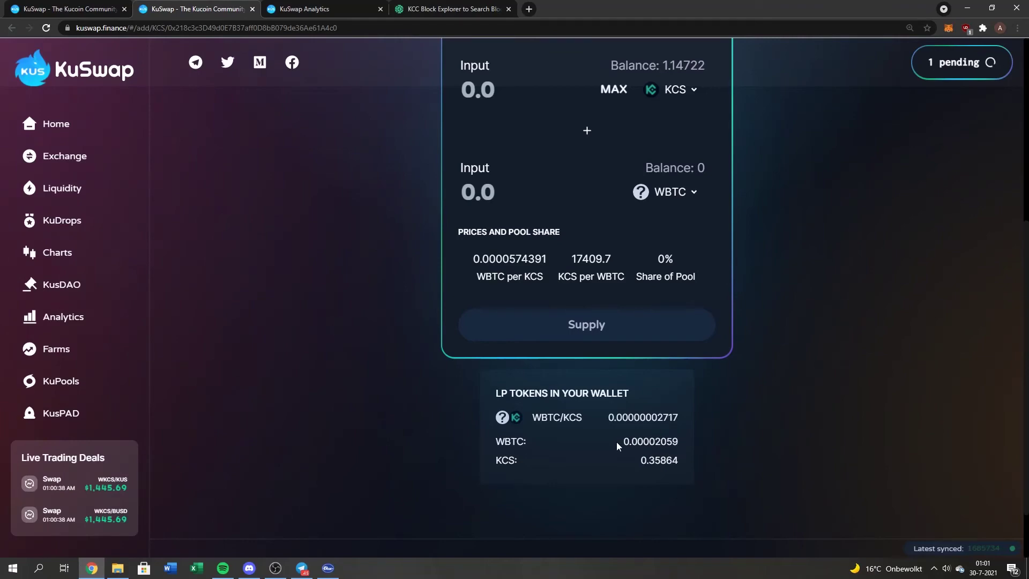
Step: On the Farms page expand BTC-KCS LP, enable the farm and confirm in MetaMask
left_click(326, 9)
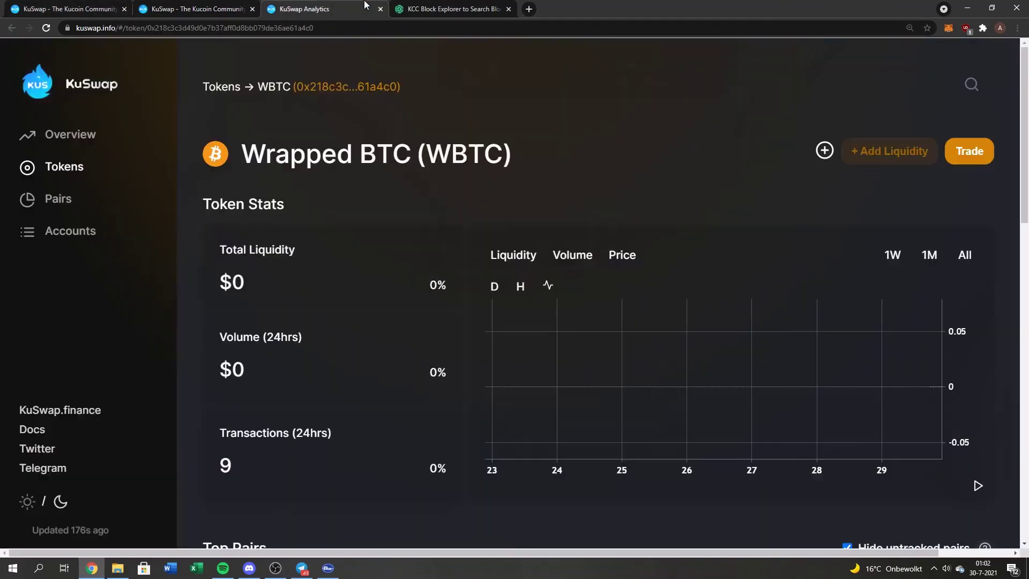
left_click(50, 8)
scroll(171, 165, "up", 1)
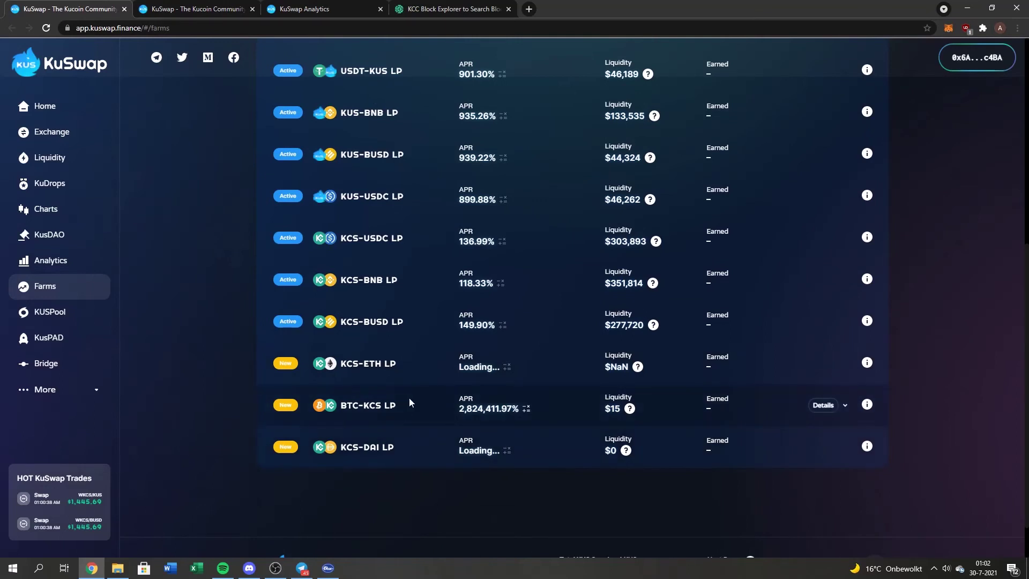
left_click(409, 403)
scroll(551, 436, "down", 1)
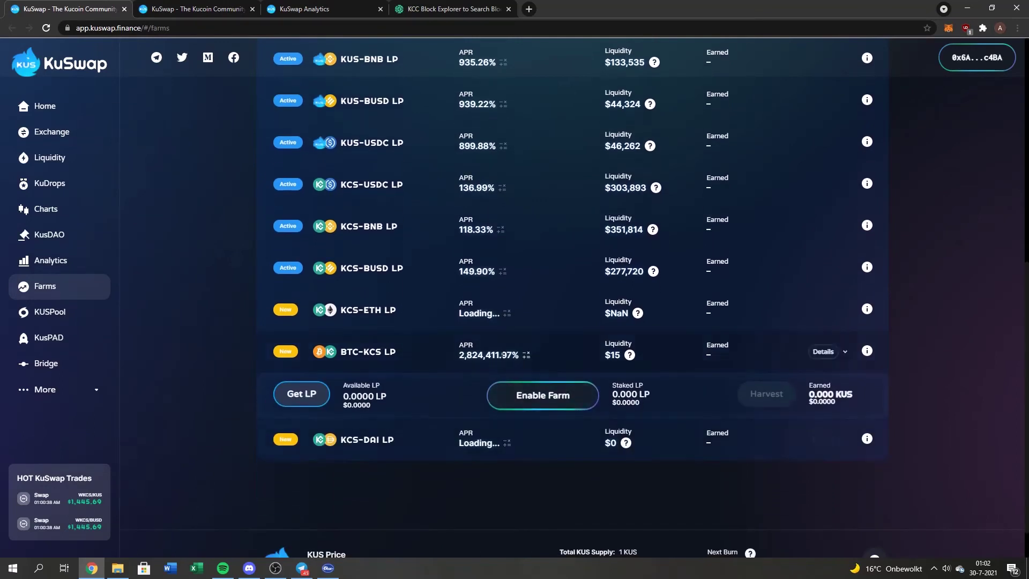
left_click(544, 399)
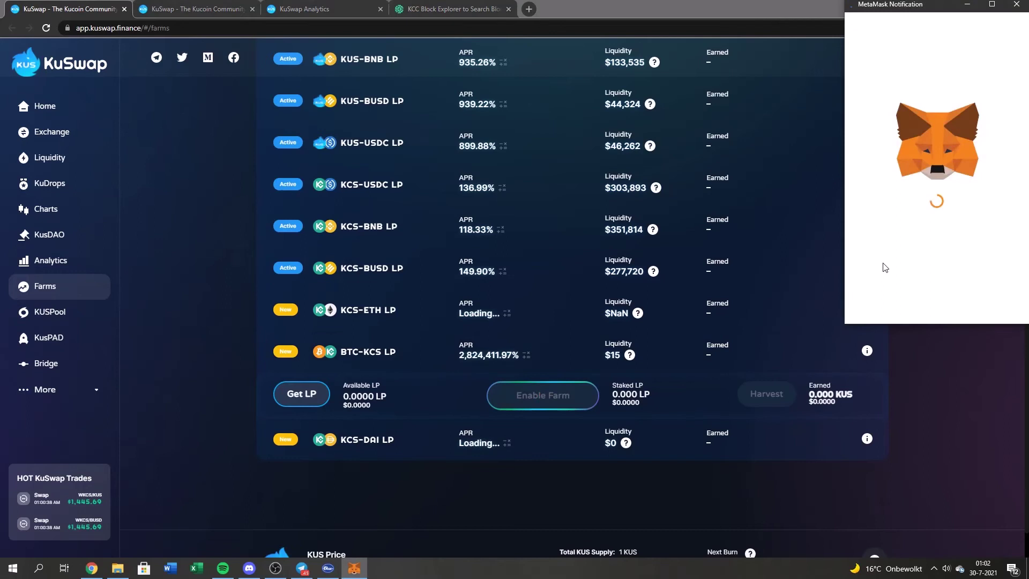
scroll(953, 225, "down", 2)
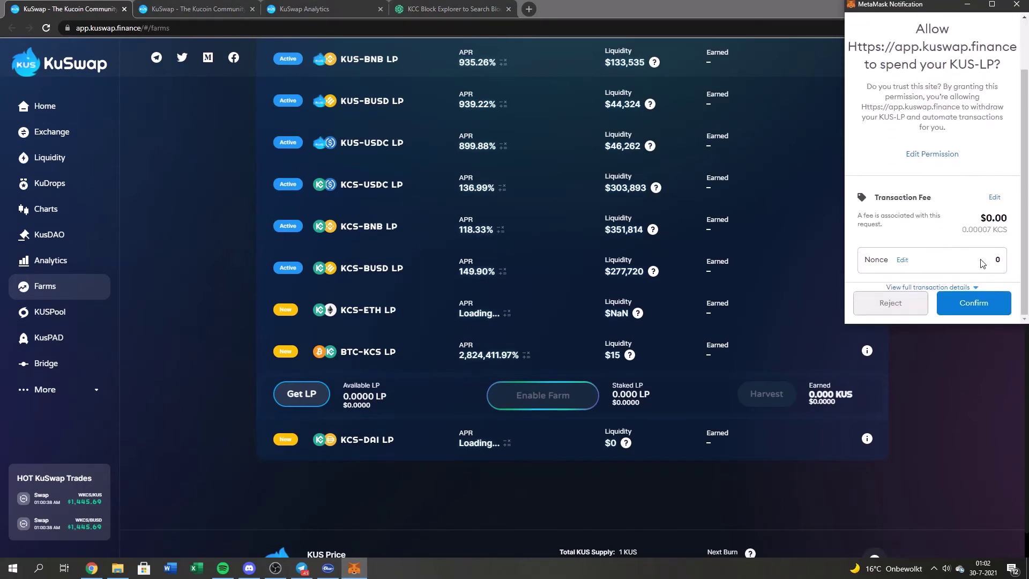
left_click(973, 303)
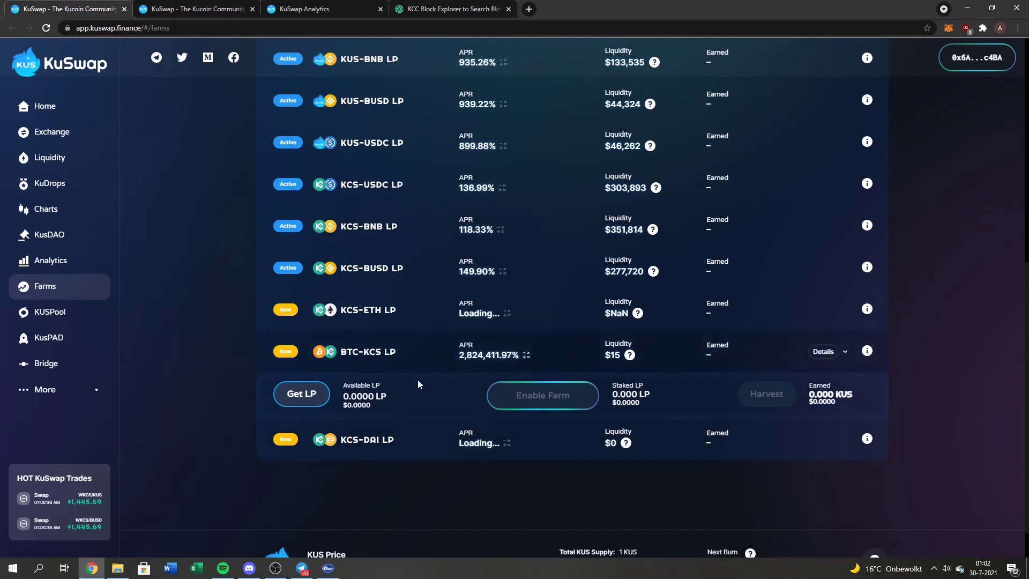
mouse_move(615, 354)
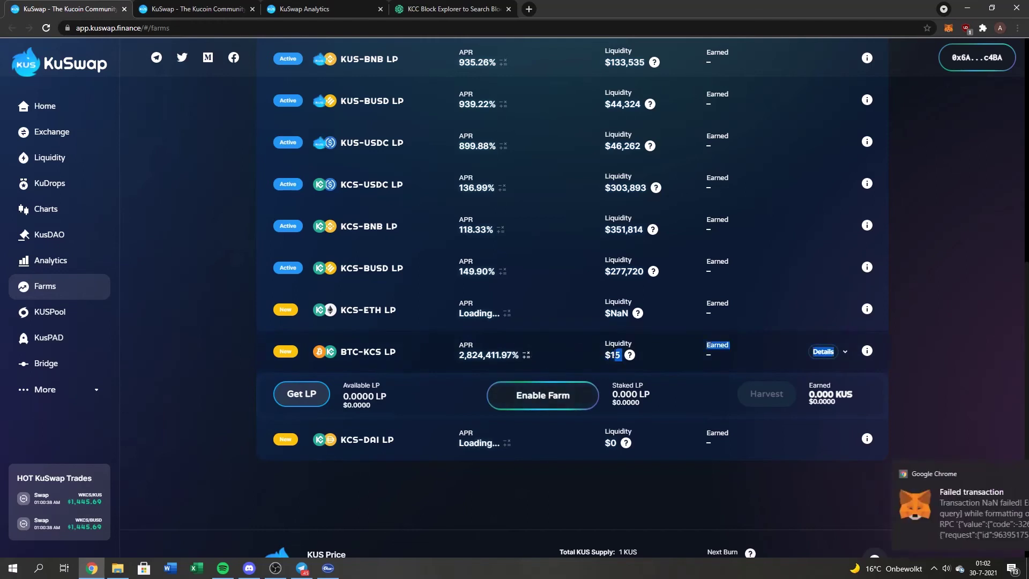
Step: Re-expand the BTC-KCS farm and retry Enable Farm after the failed attempt
left_click_drag(612, 355, 731, 346)
left_click(555, 354)
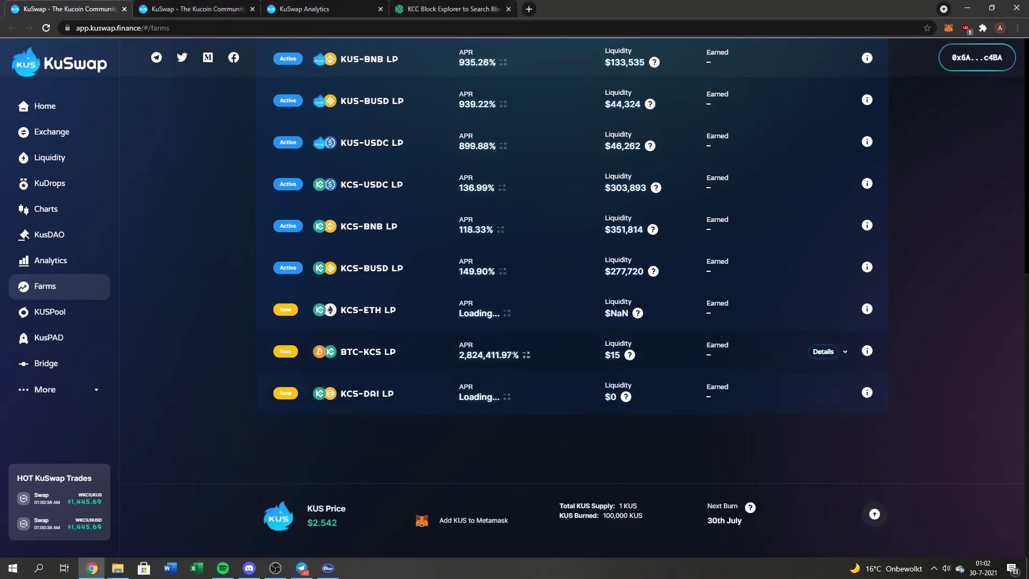
left_click(548, 402)
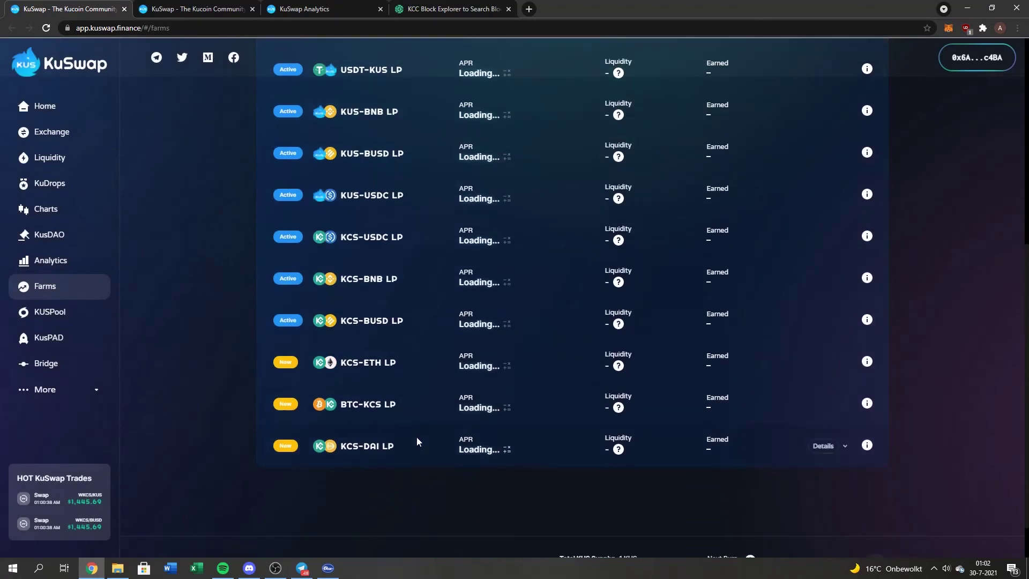
Step: Expand the BTC-KCS LP farm and confirm the LP-token allowance in MetaMask
left_click(410, 411)
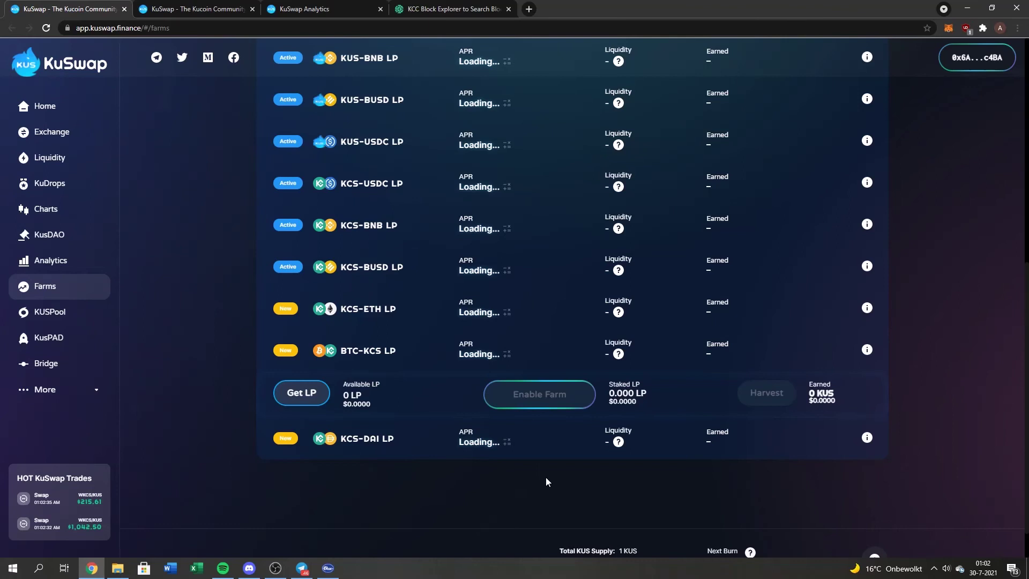
scroll(994, 265, "down", 2)
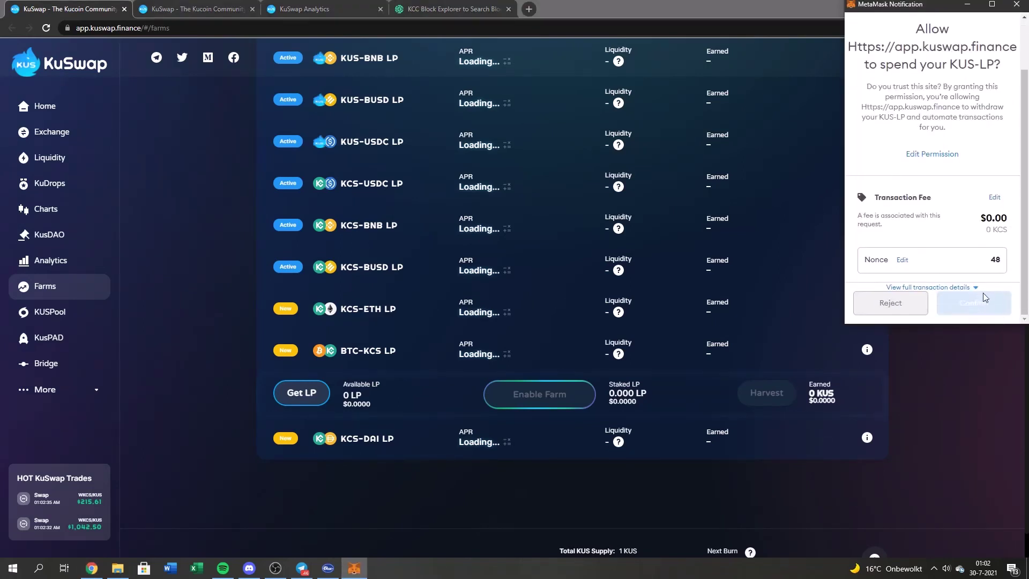
left_click(975, 301)
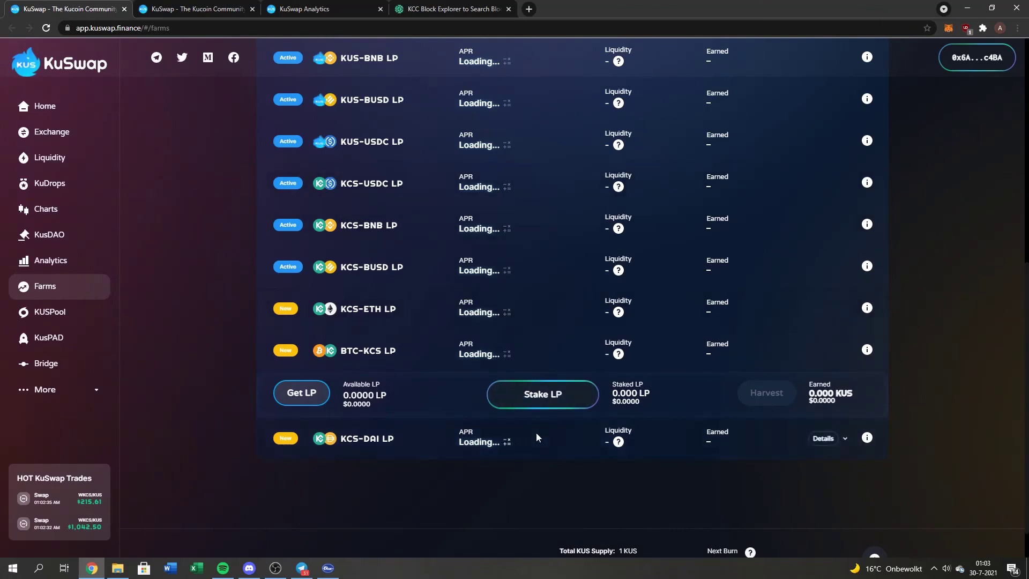
Step: Stake the full BTC-KCS LP balance in the farm and approve the deposit in MetaMask
left_click(557, 403)
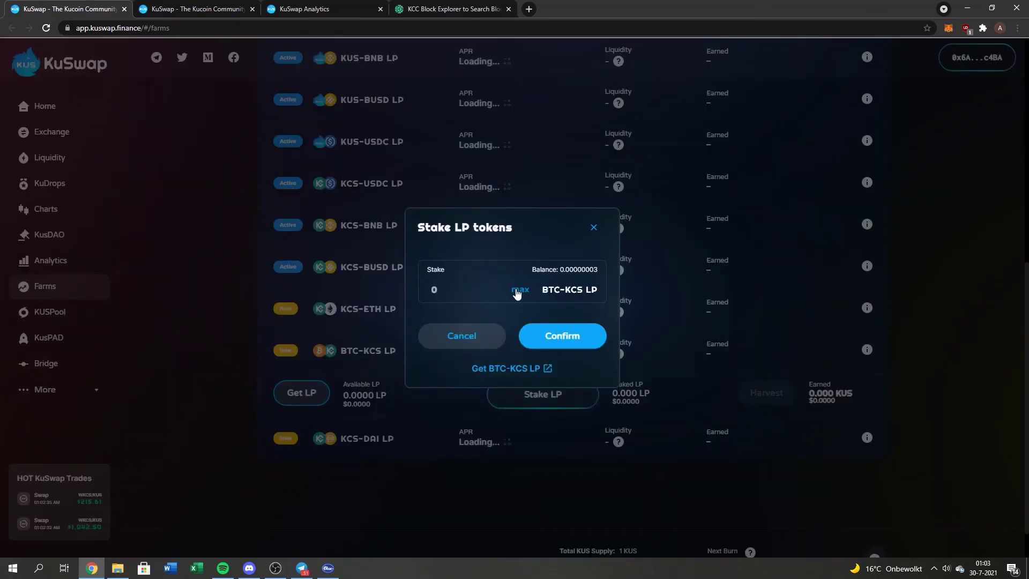
left_click(518, 290)
left_click(554, 354)
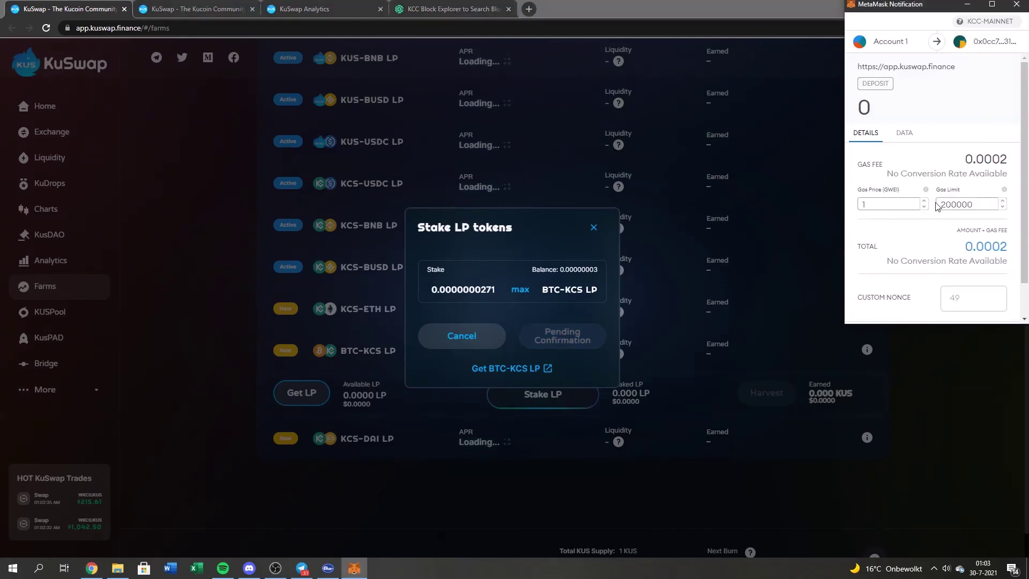
scroll(937, 207, "down", 1)
left_click(969, 301)
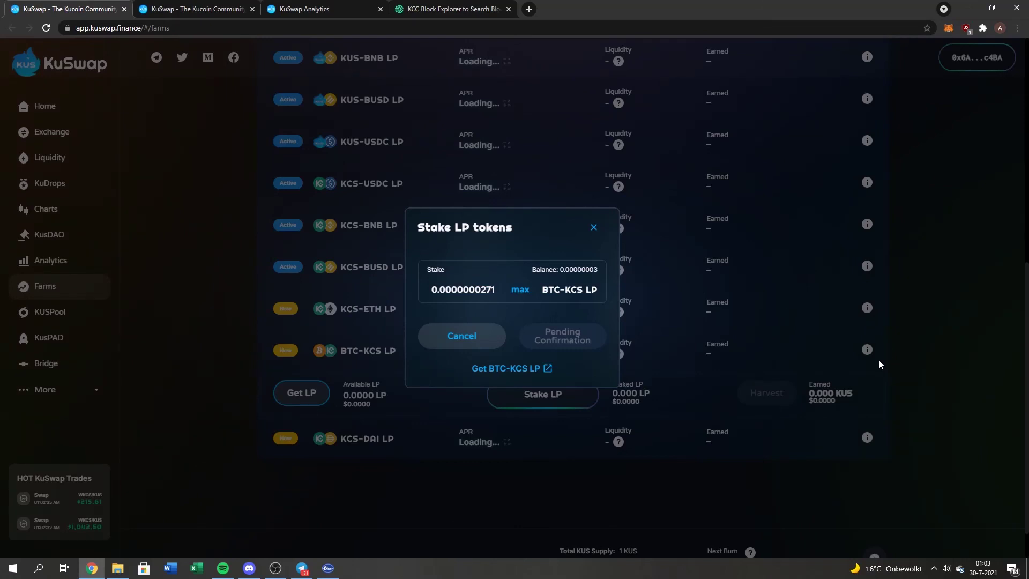
scroll(322, 402, "up", 1)
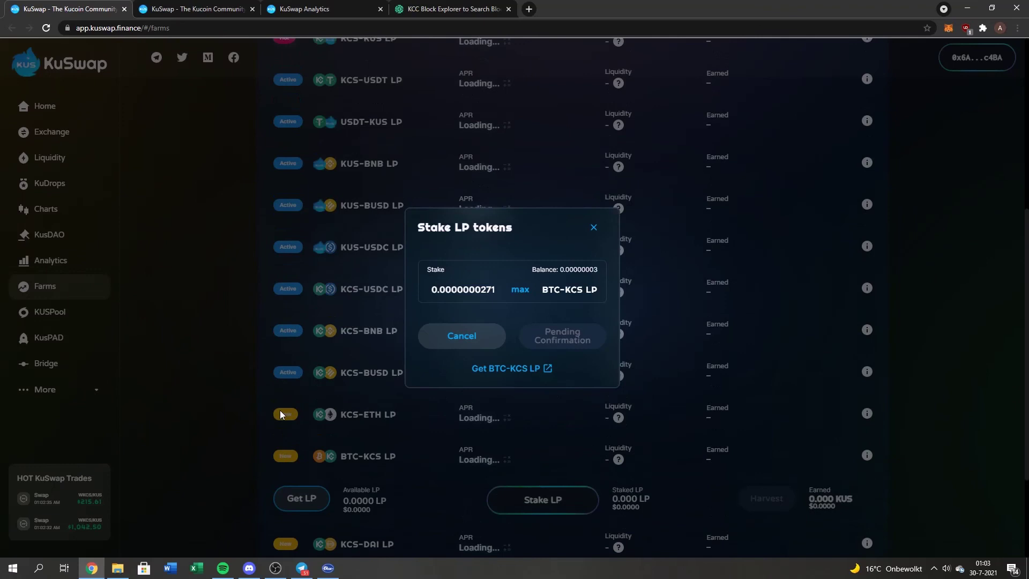
scroll(250, 415, "up", 2)
scroll(251, 414, "down", 1)
scroll(251, 415, "down", 1)
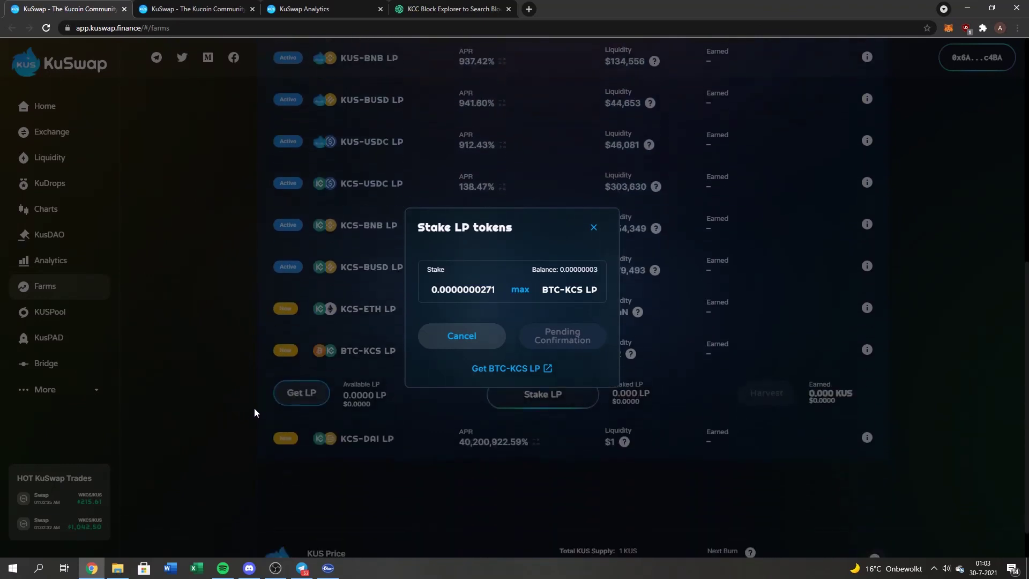
scroll(256, 412, "up", 1)
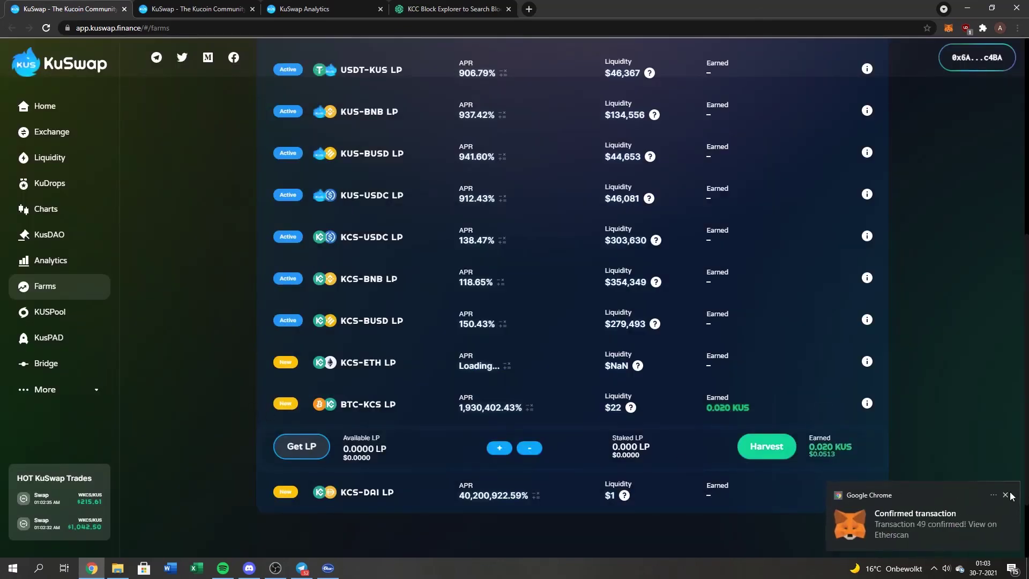
left_click(1010, 494)
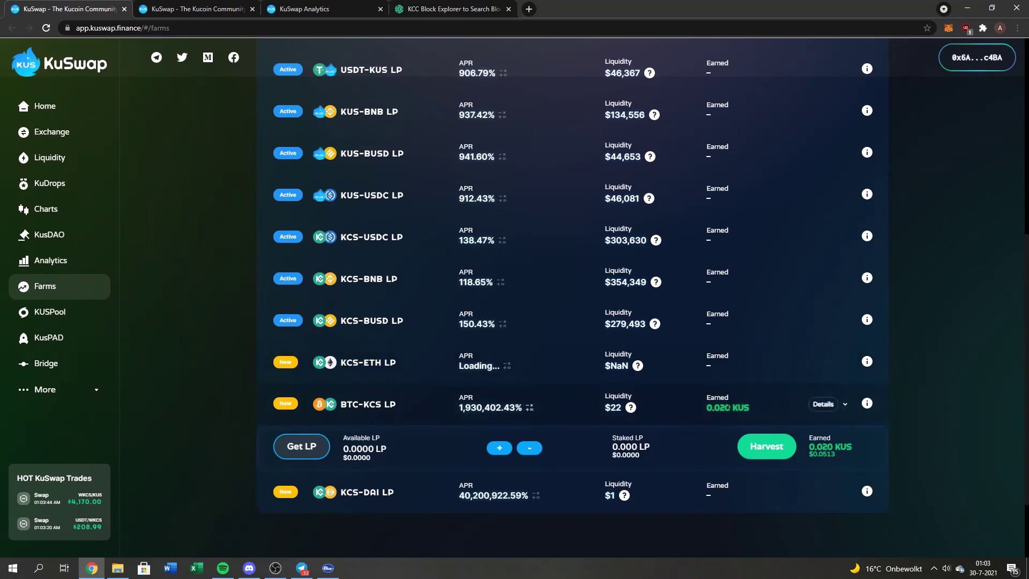
left_click_drag(730, 408, 711, 407)
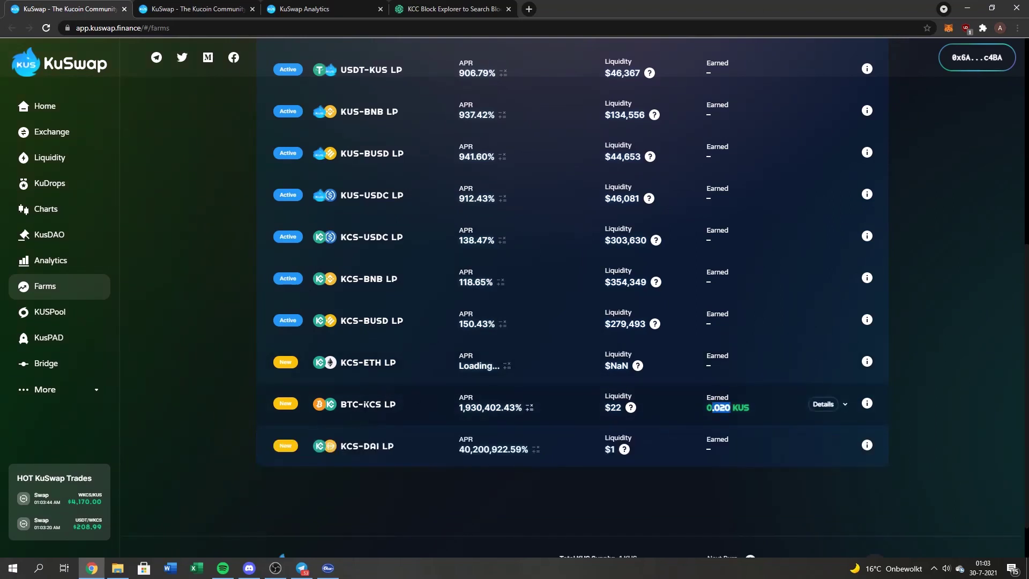
triple_click(411, 417)
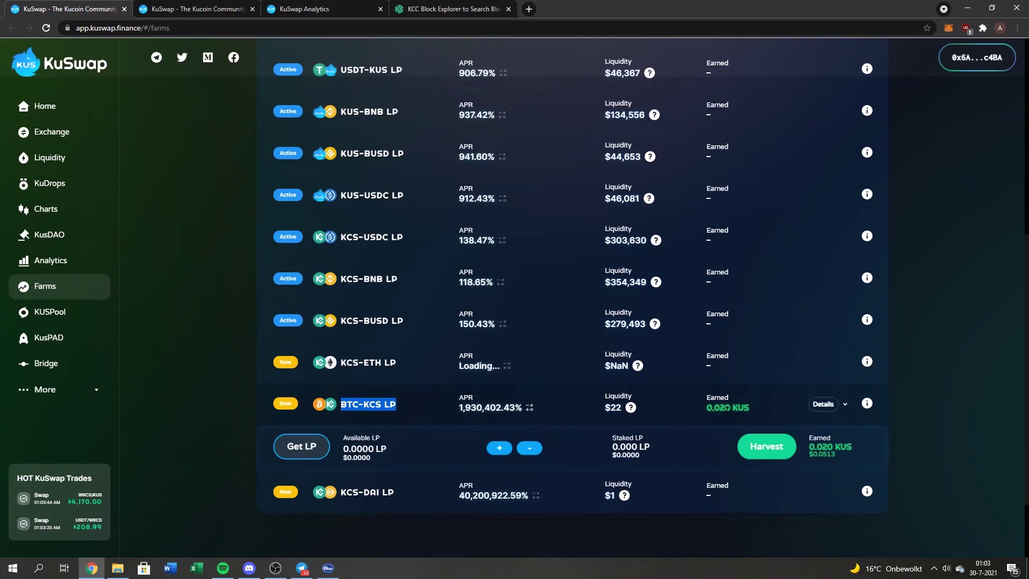